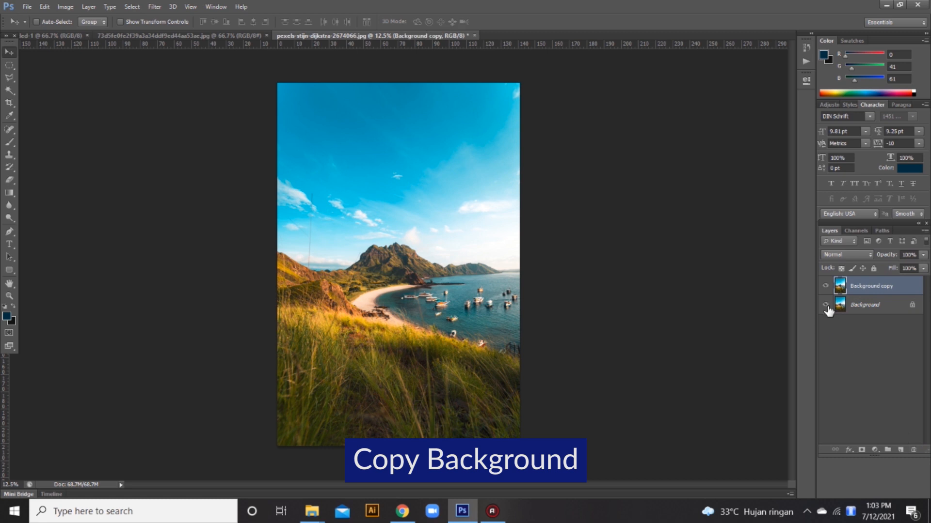
Convert the Background copy layer to a smart object and apply the Dry Brush filter with brush size 2, detail 8 and texture 1.
right_click(873, 283)
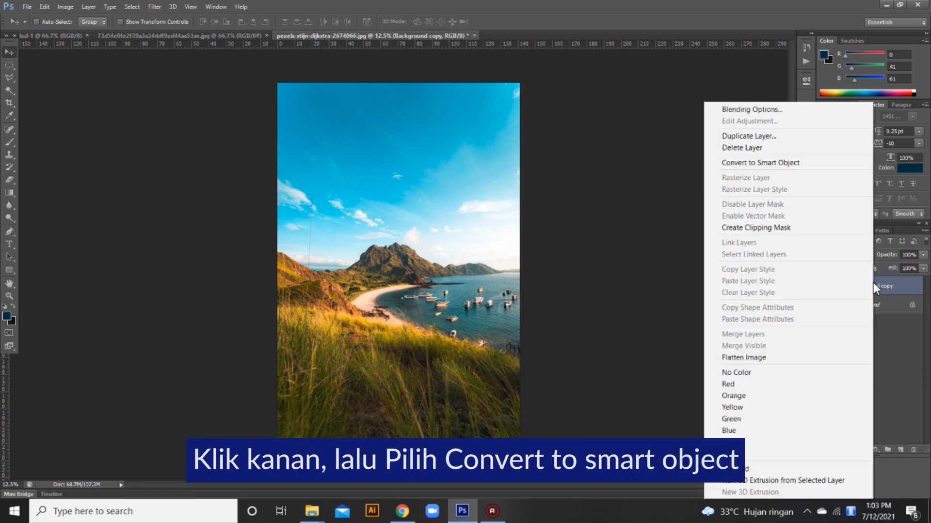
click(771, 164)
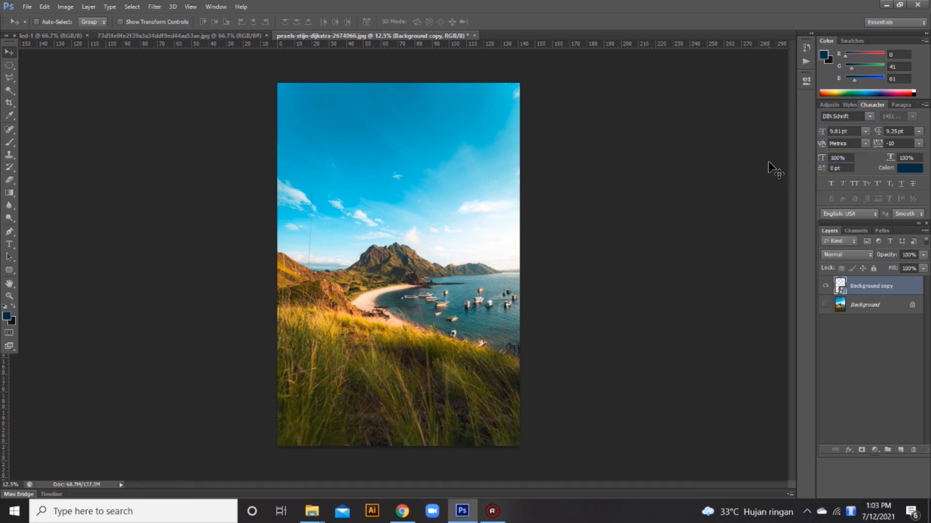
click(155, 8)
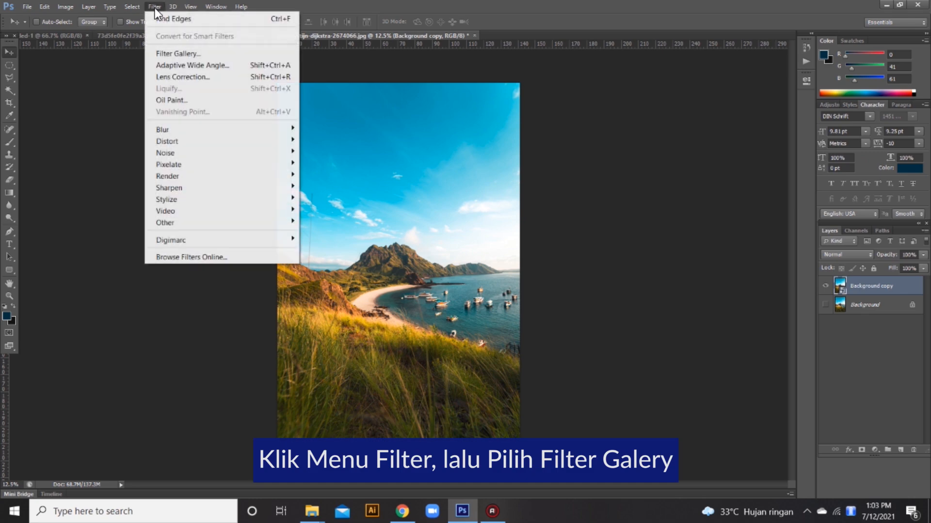
click(179, 54)
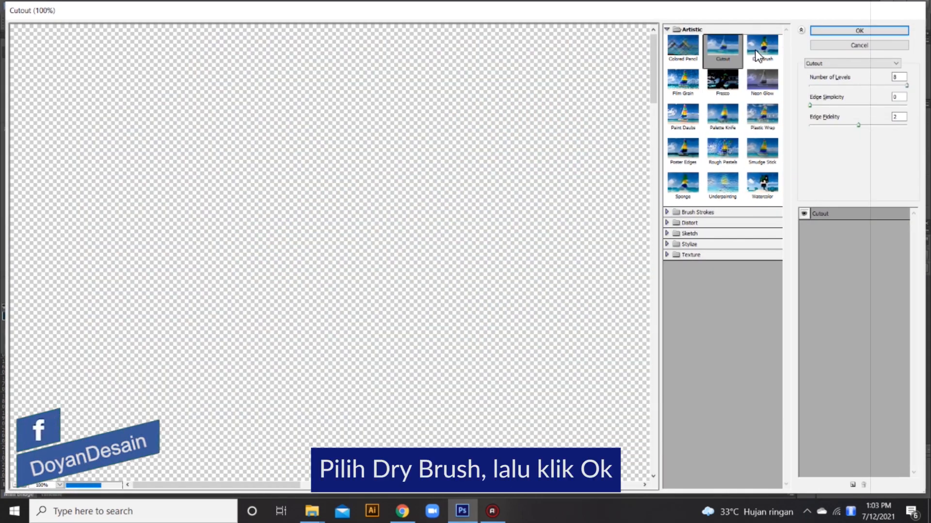
click(756, 51)
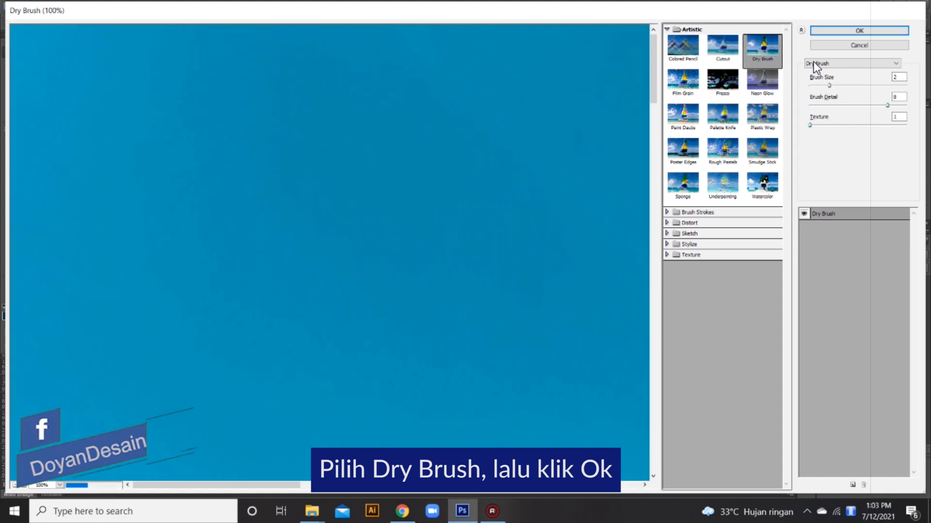
click(830, 30)
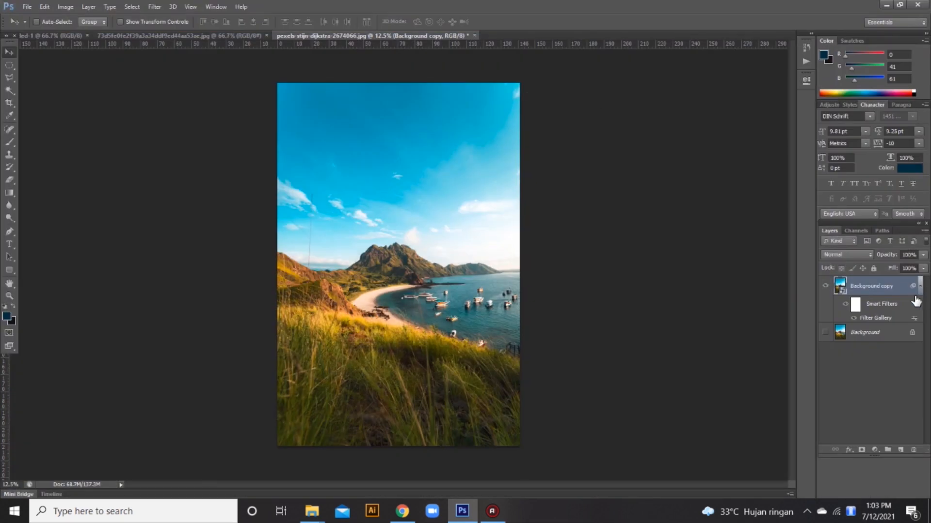
Apply the Cutout filter to the smart object with 8 levels, edge simplicity 0 and edge fidelity 2.
click(154, 6)
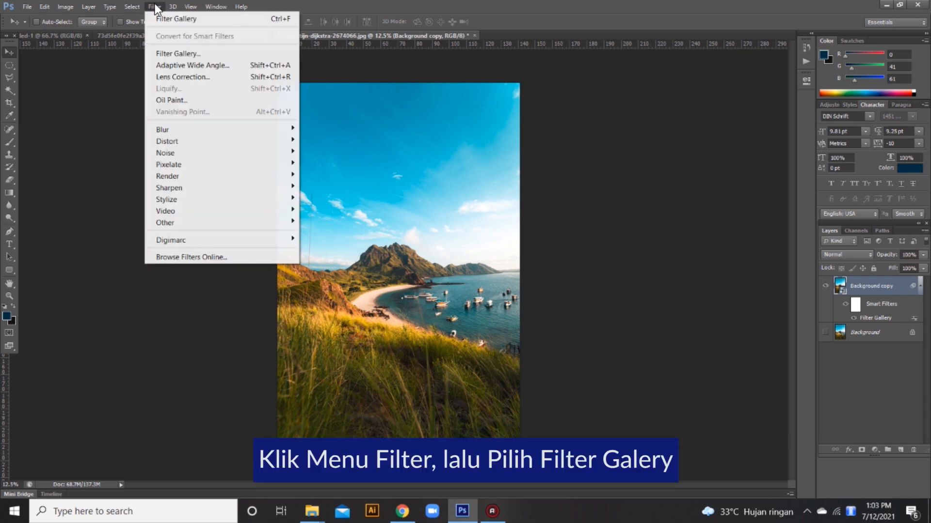
click(170, 54)
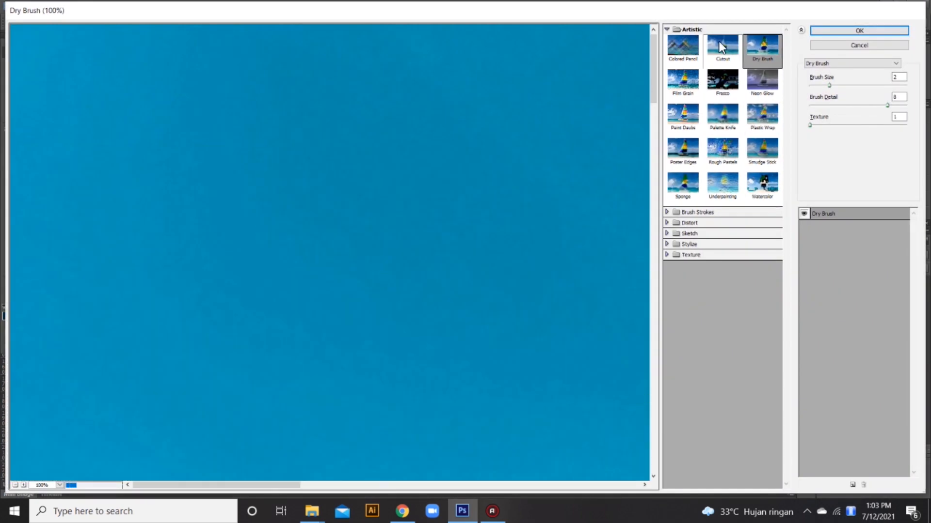
click(722, 46)
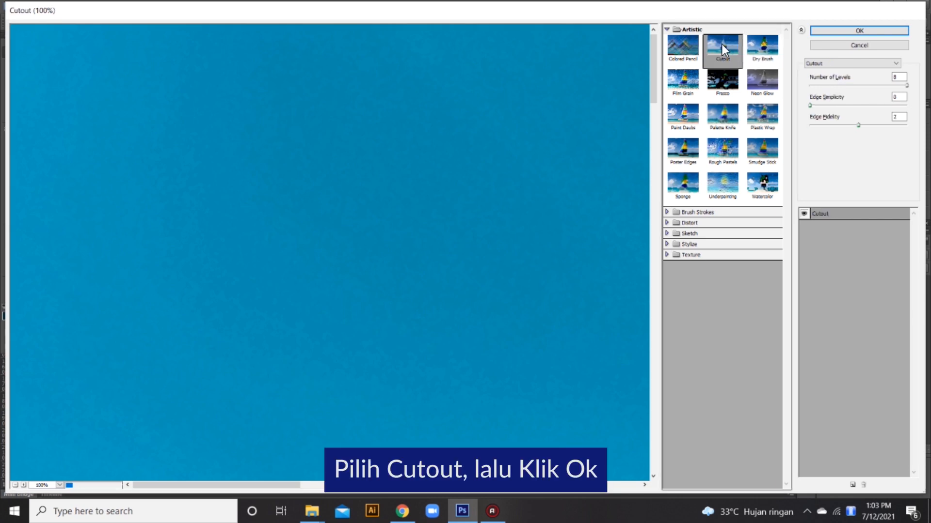
click(906, 85)
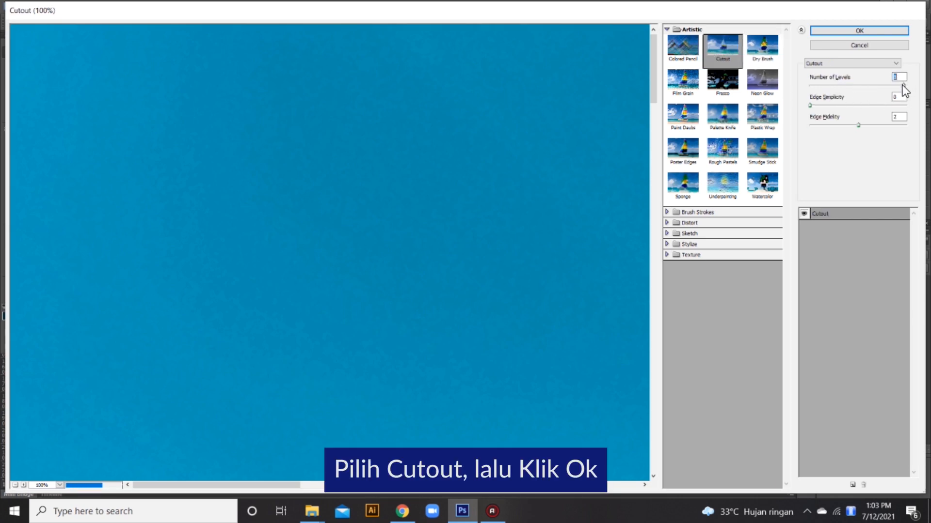
alt+click(386, 219)
alt+click(388, 218)
alt+click(389, 218)
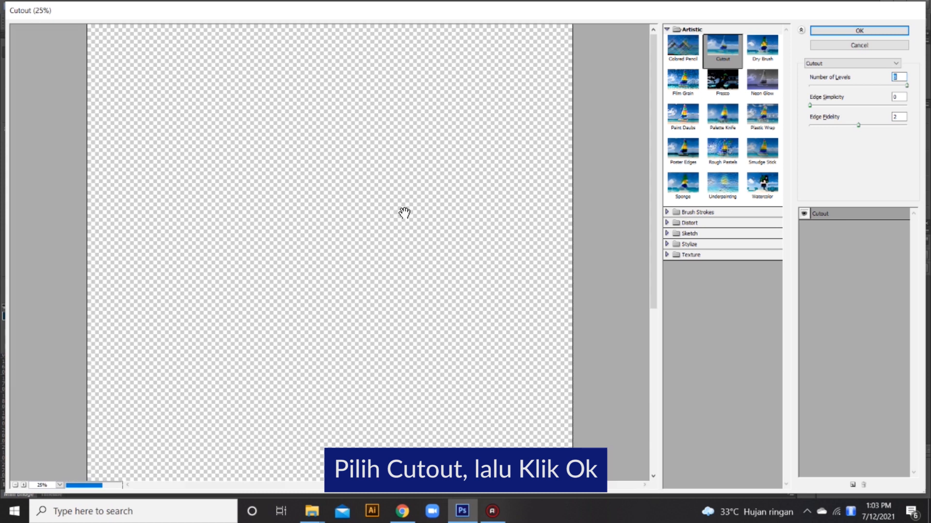
click(812, 104)
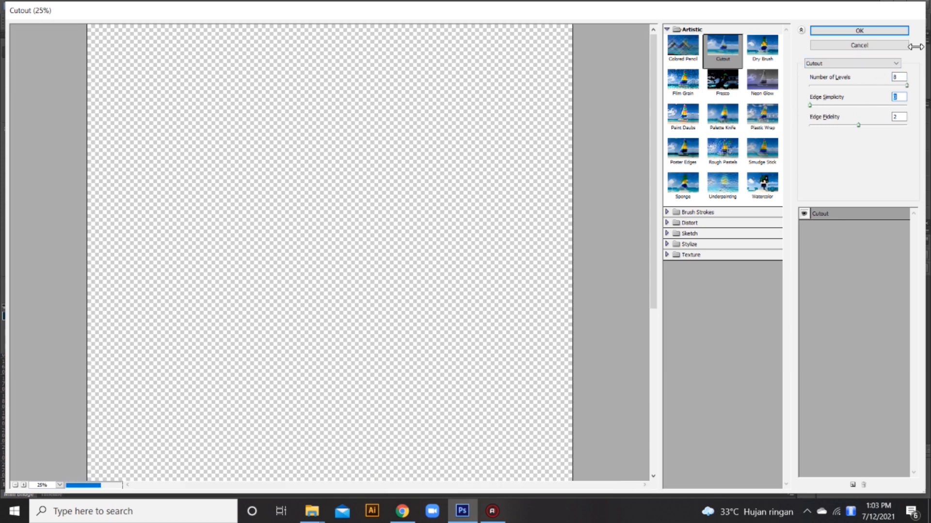
click(830, 30)
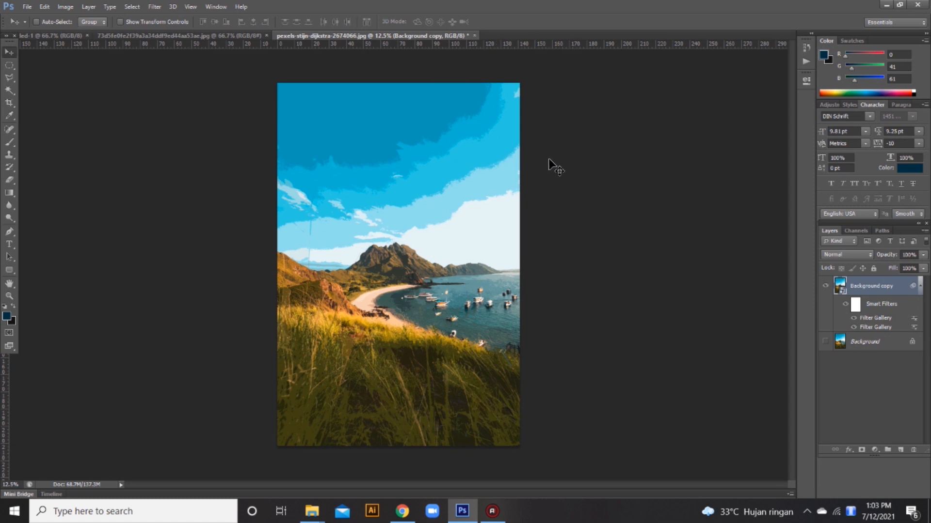
Set the blending mode of the uppermost Filter Gallery smart filter, the Cutout effect, to Pin Light.
double_click(914, 319)
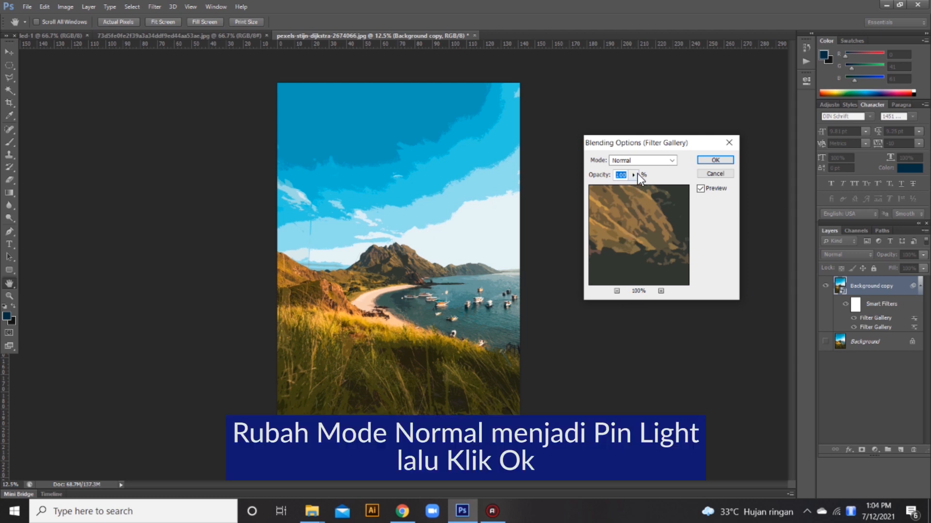
click(673, 160)
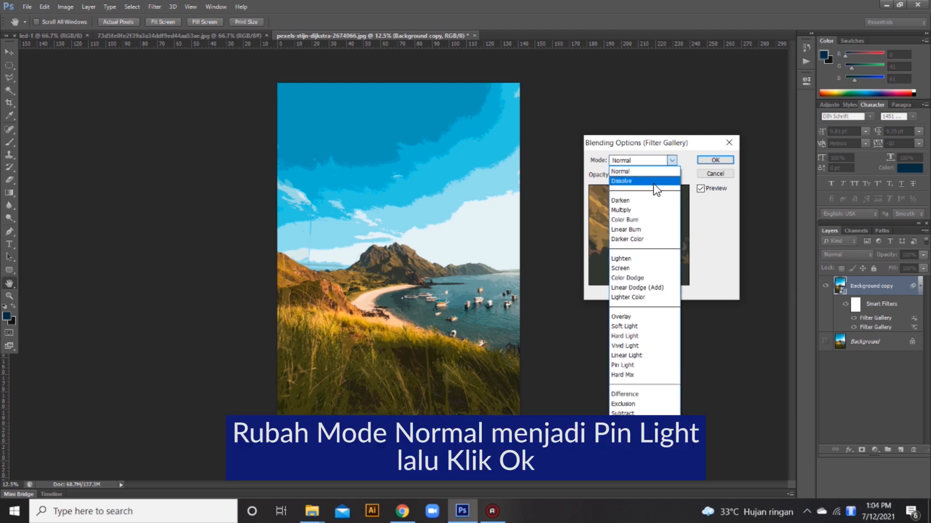
click(633, 366)
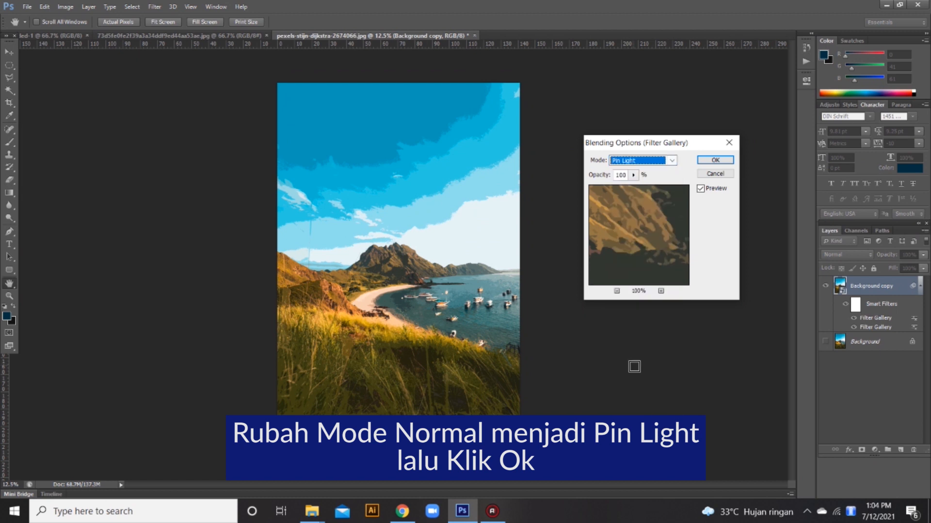
click(722, 160)
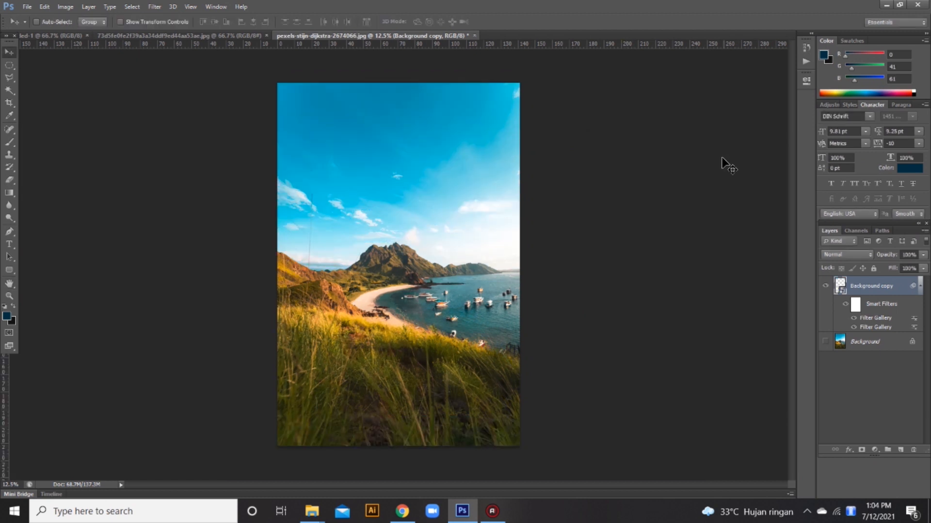
Apply a Smart Blur filter to the Background copy layer with threshold 100, Low quality and Normal mode.
click(156, 6)
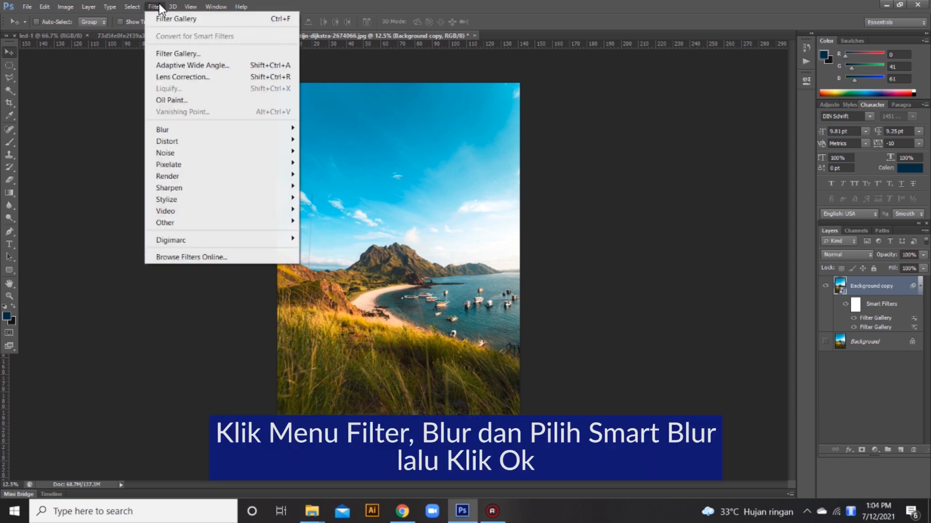
mouse_move(176, 129)
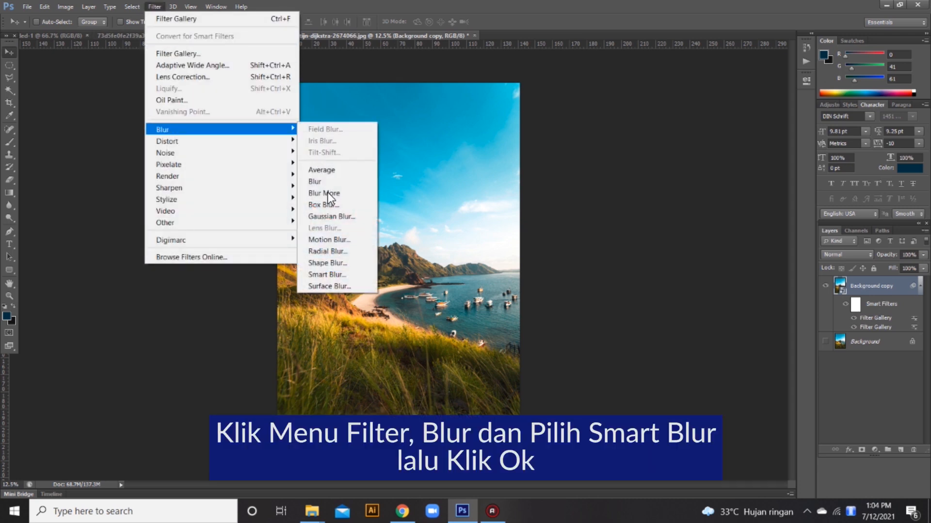
click(336, 274)
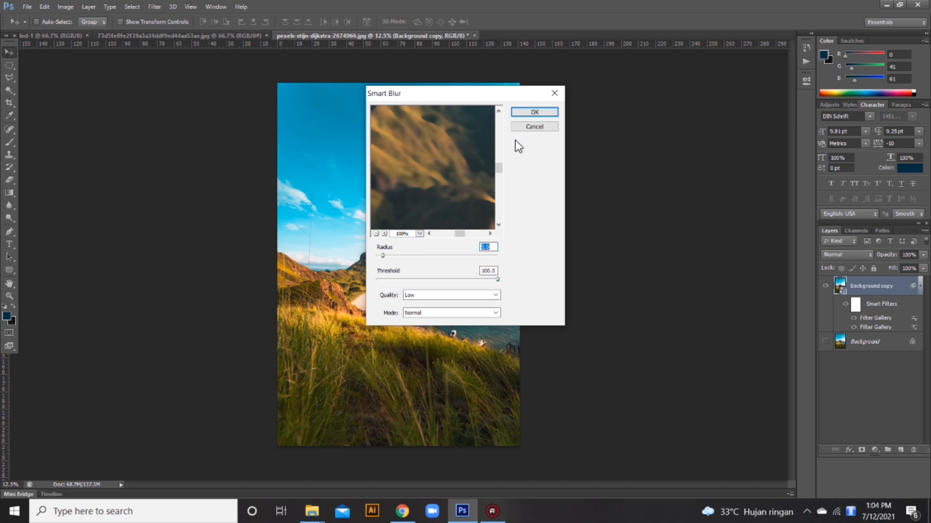
click(533, 111)
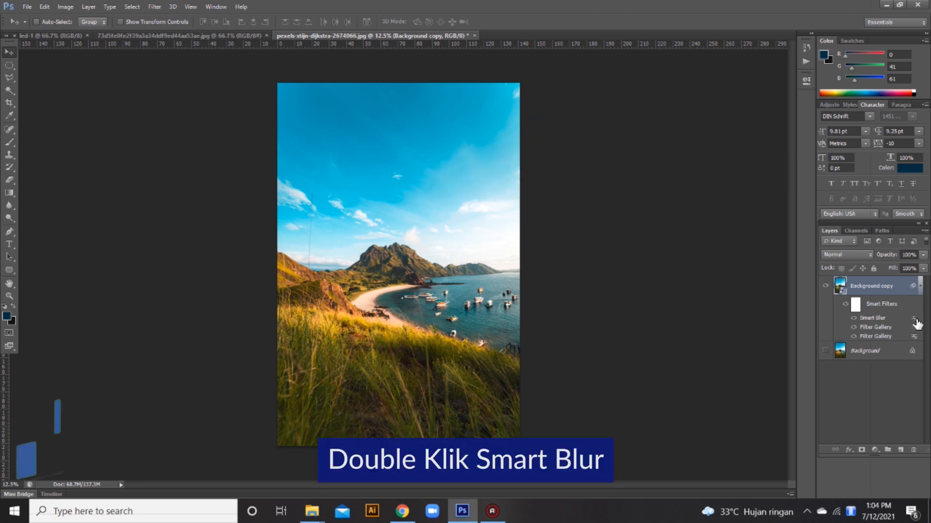
Set the Smart Blur smart filter's blending mode to Screen and its opacity to 50%.
double_click(914, 320)
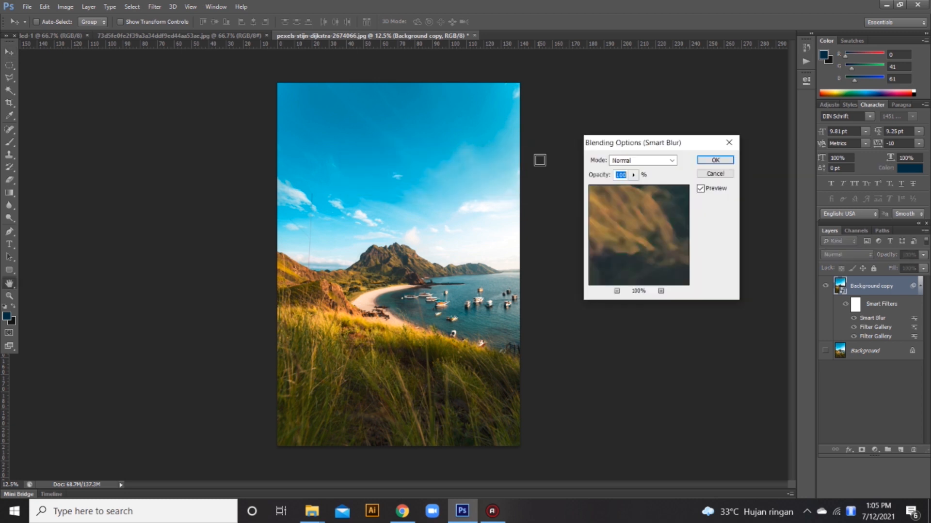
click(631, 177)
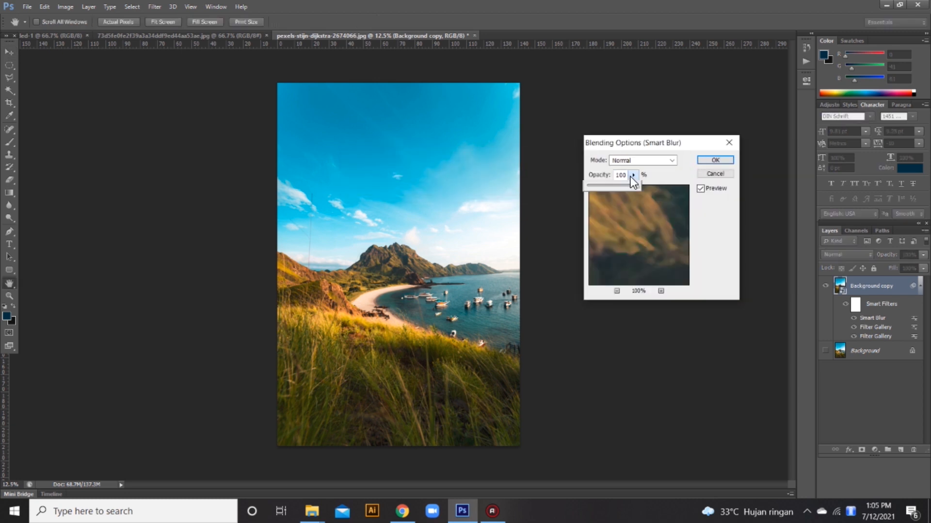
click(672, 161)
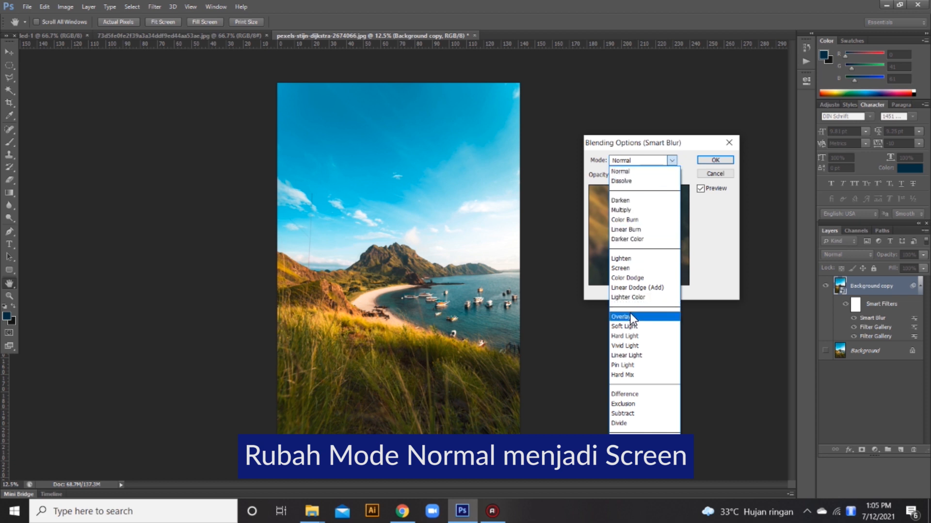
click(629, 270)
click(633, 176)
drag(633, 185, 611, 188)
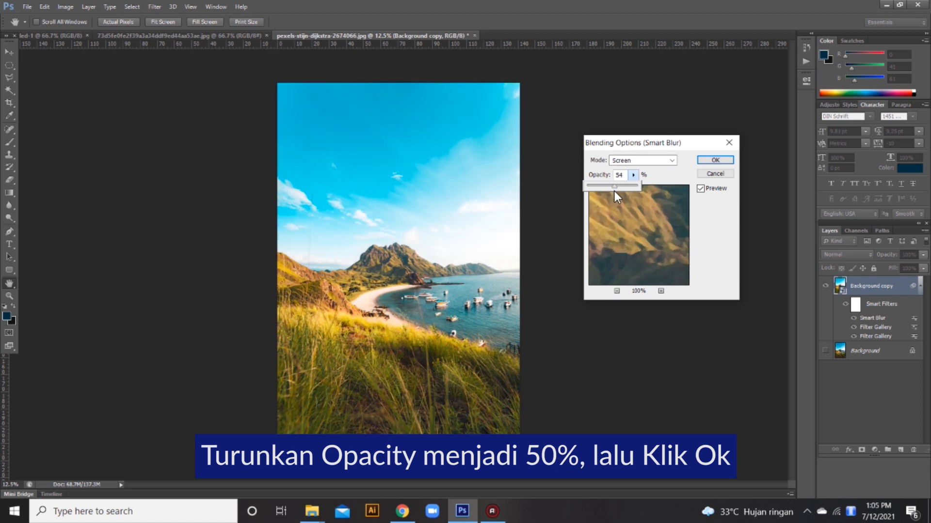
drag(612, 191, 611, 191)
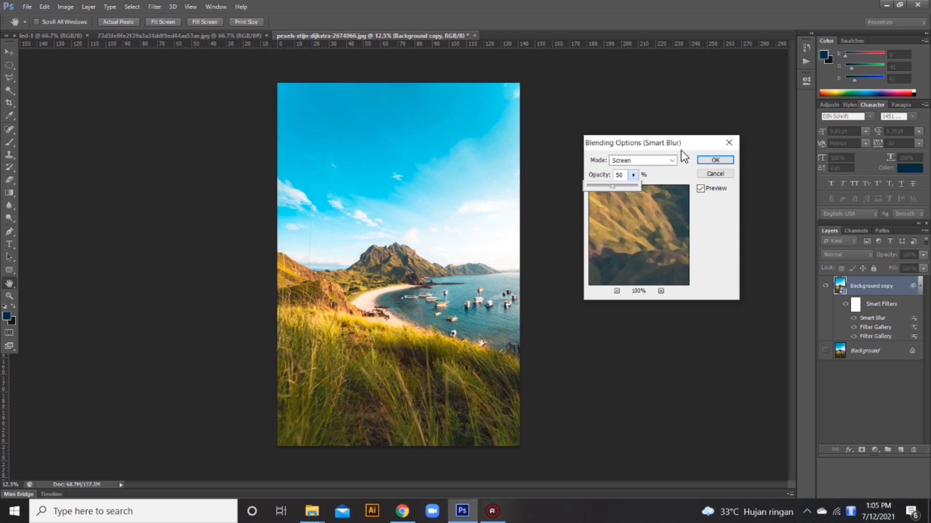
click(711, 159)
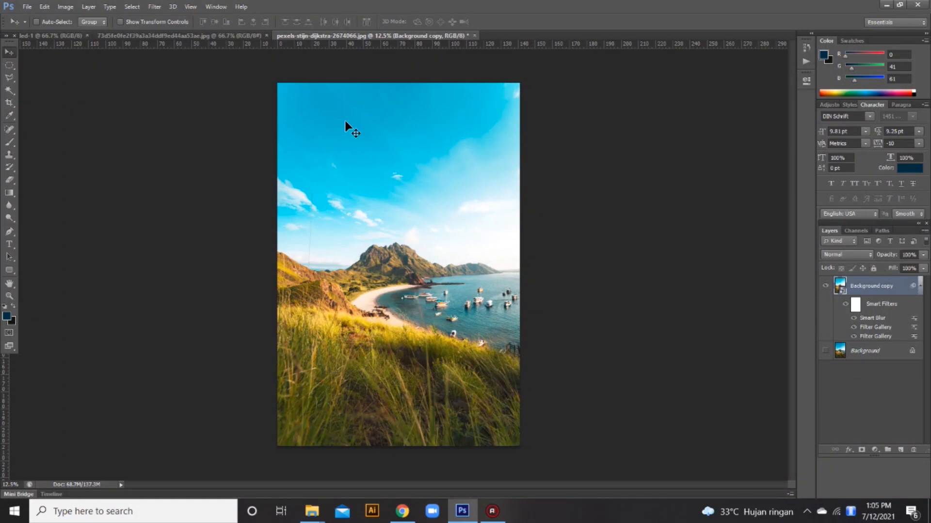
Apply the Find Edges stylize filter to the Background copy layer.
click(154, 7)
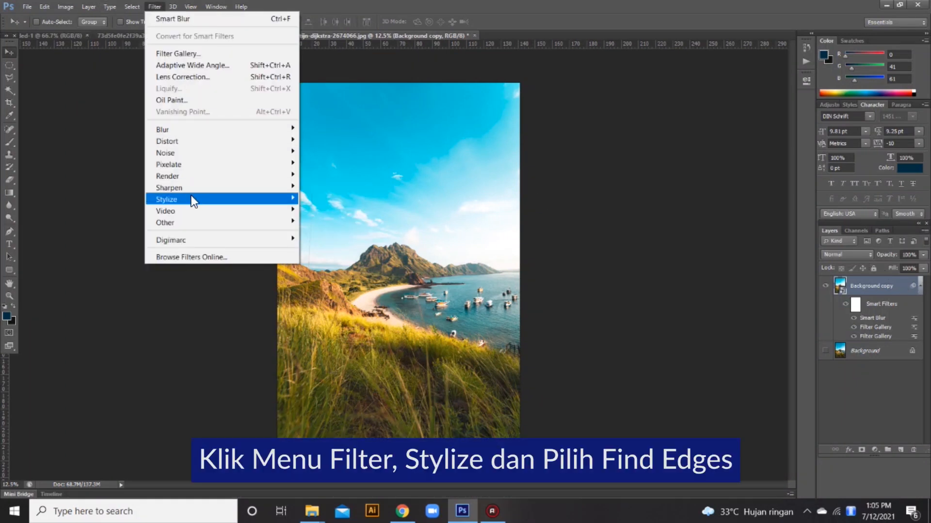
mouse_move(191, 200)
click(325, 231)
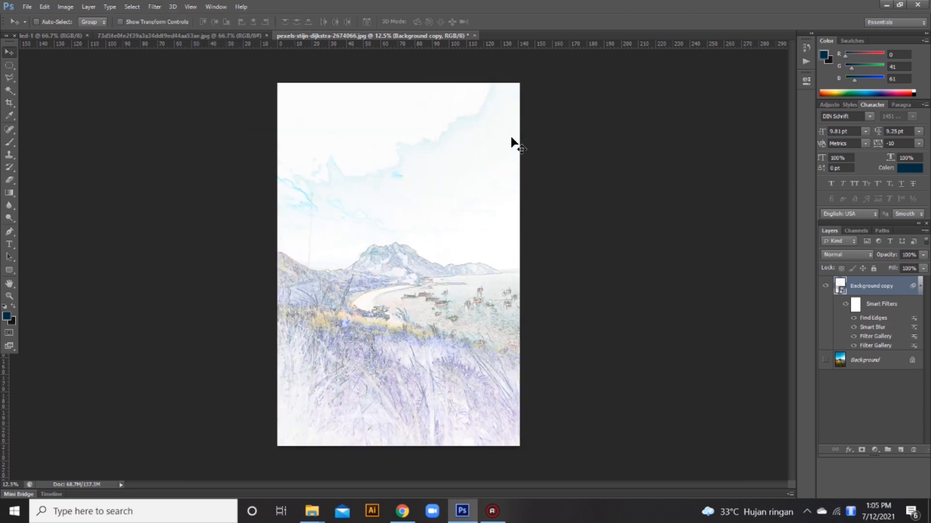
Set the Find Edges smart filter's blending mode to Color Burn.
double_click(916, 320)
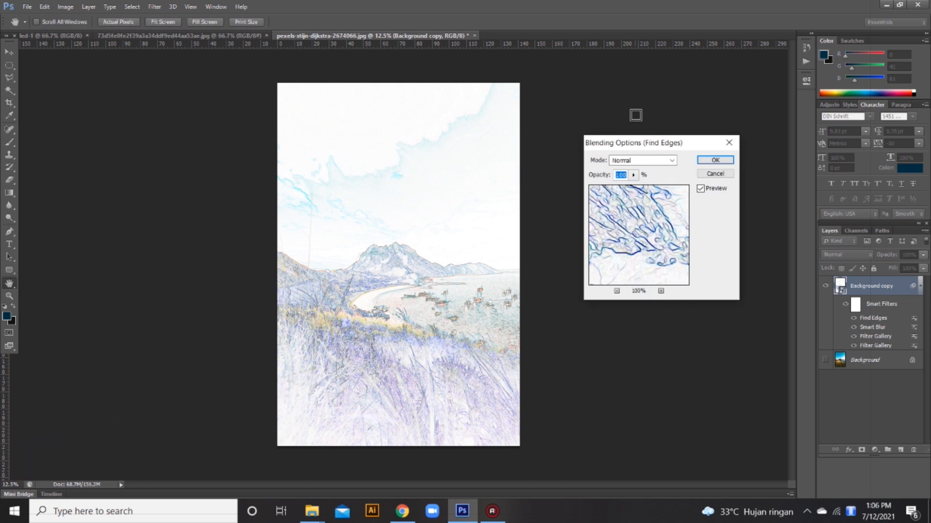
click(670, 160)
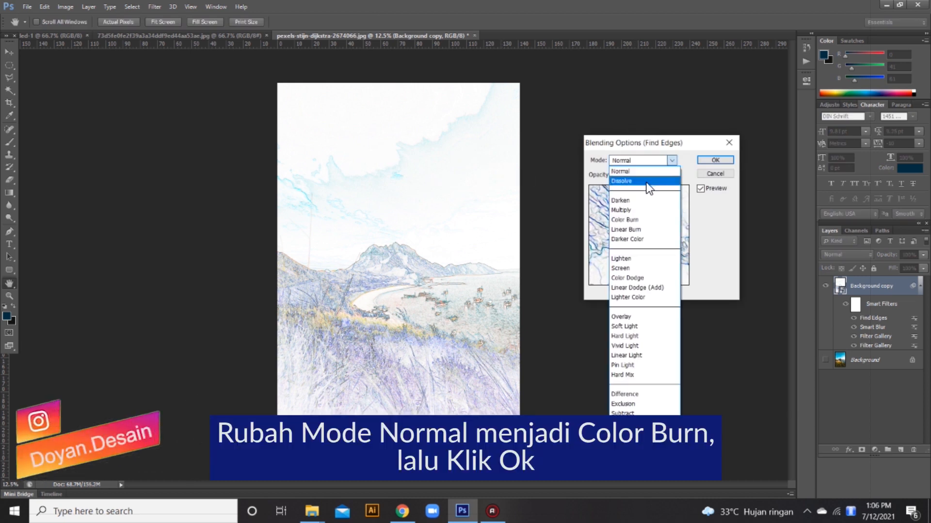
click(629, 220)
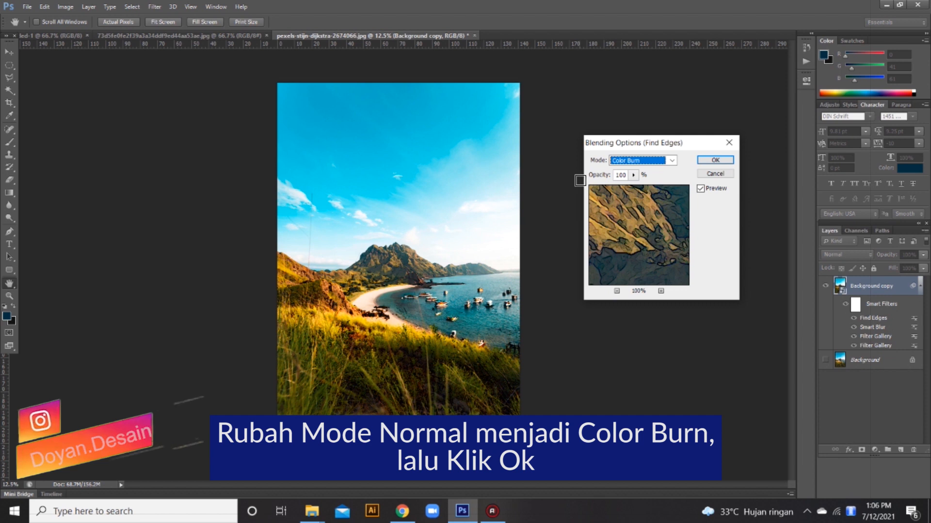
click(704, 159)
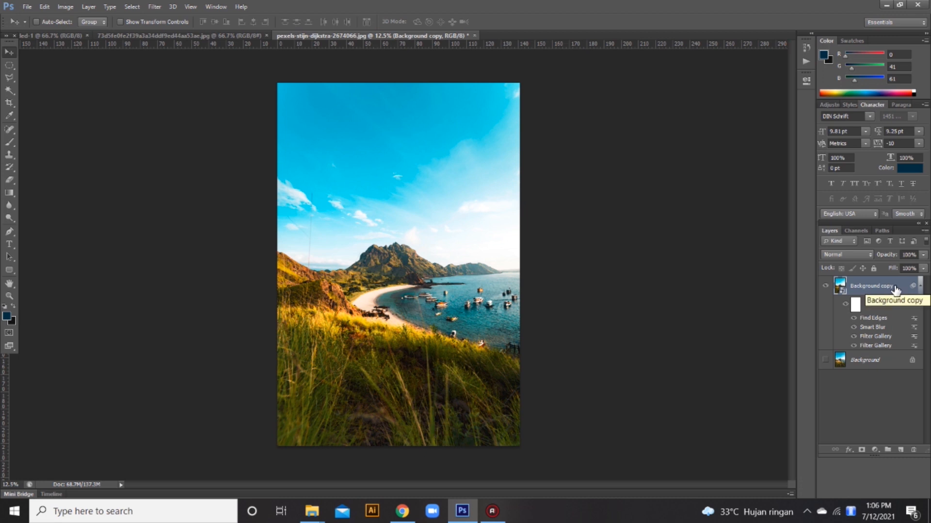
Copy the fabric texture from its open document into the landscape document, then scale it to about 709% and position it over the whole photo.
click(177, 35)
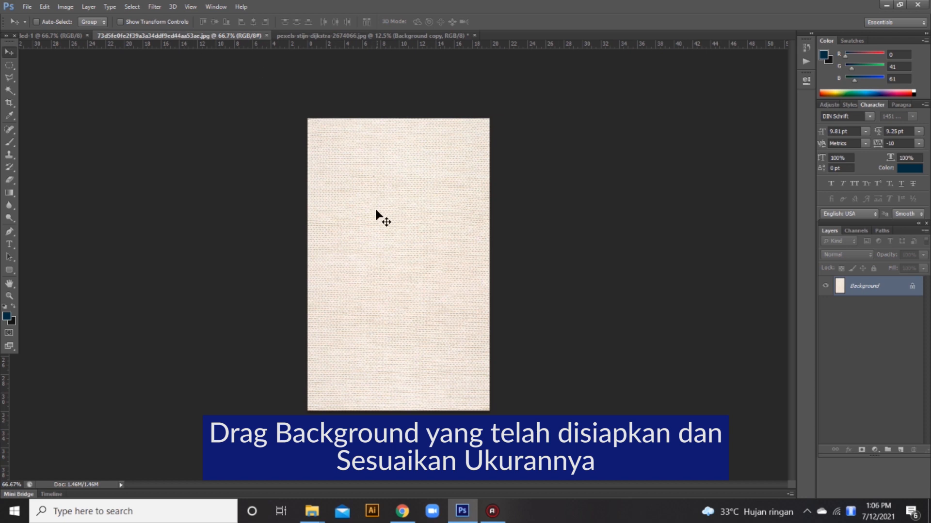
drag(375, 208, 517, 436)
key(ctrl+t)
drag(337, 136, 261, 75)
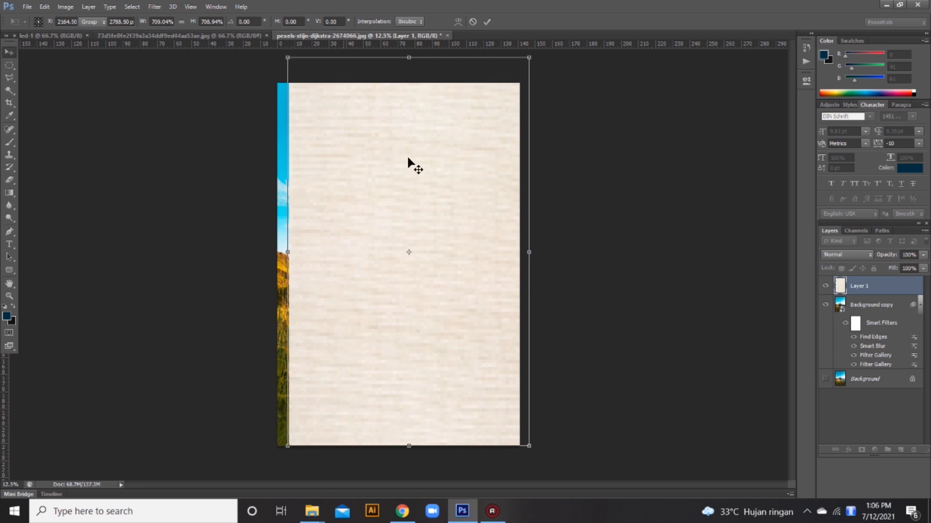
key(Return)
drag(438, 214, 429, 217)
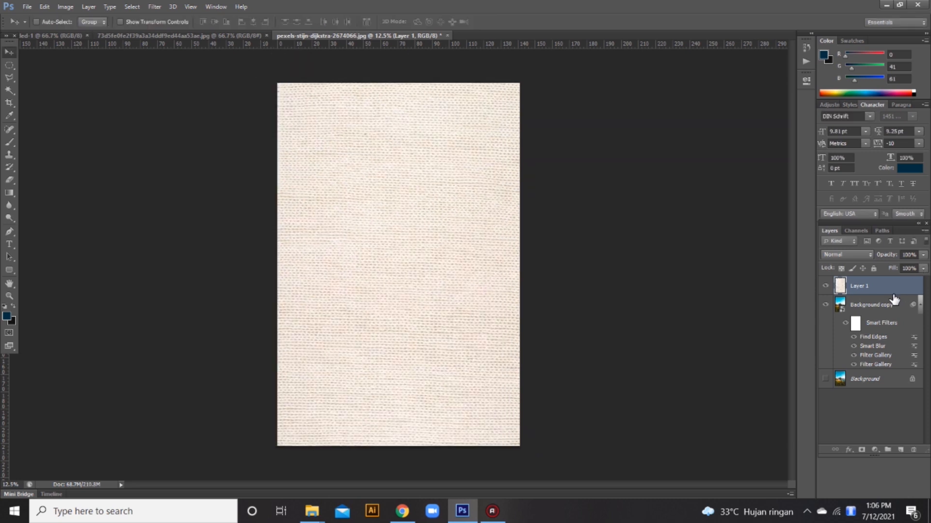
Extend the canvas with the Crop tool, adding wide margins on both sides and a narrow margin above the picture.
click(9, 103)
drag(281, 267, 231, 265)
drag(568, 267, 608, 274)
key(ctrl+minus)
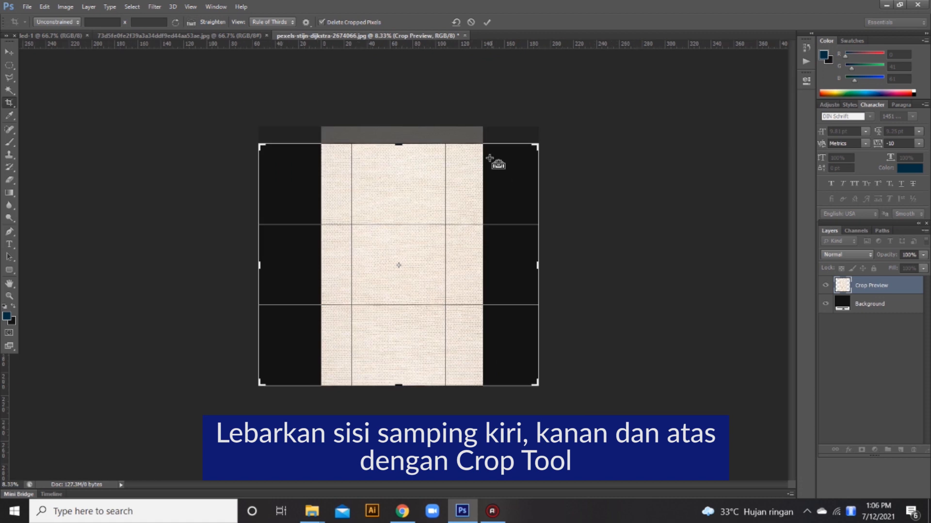
drag(399, 141, 398, 122)
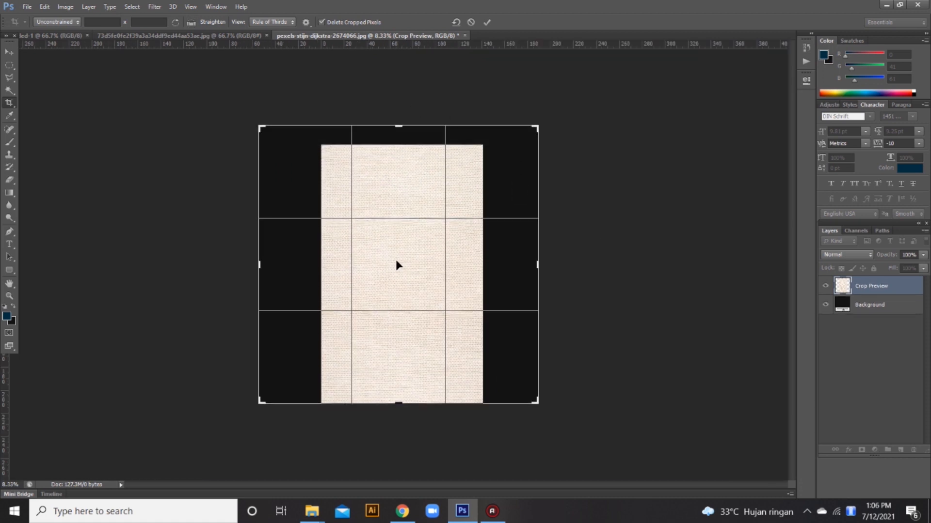
key(Return)
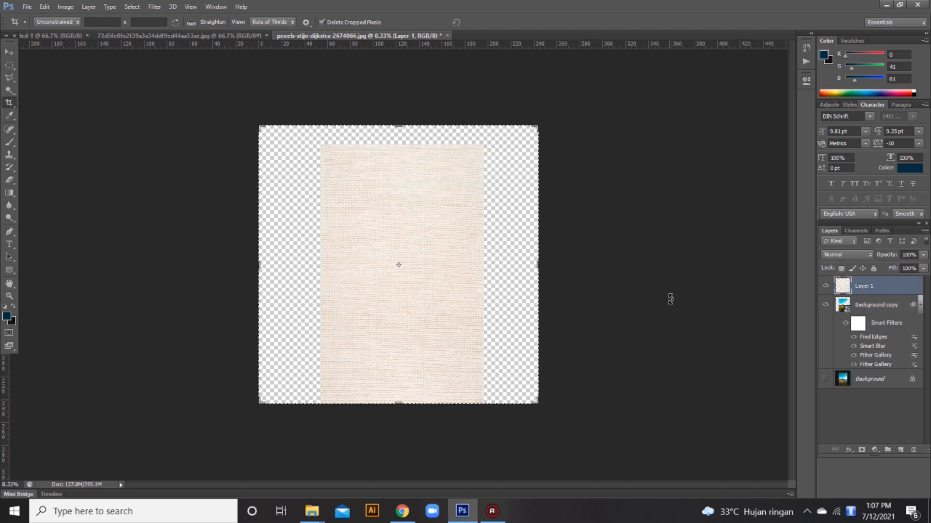
Add a layer mask to the Background copy layer and invert it to black.
click(875, 307)
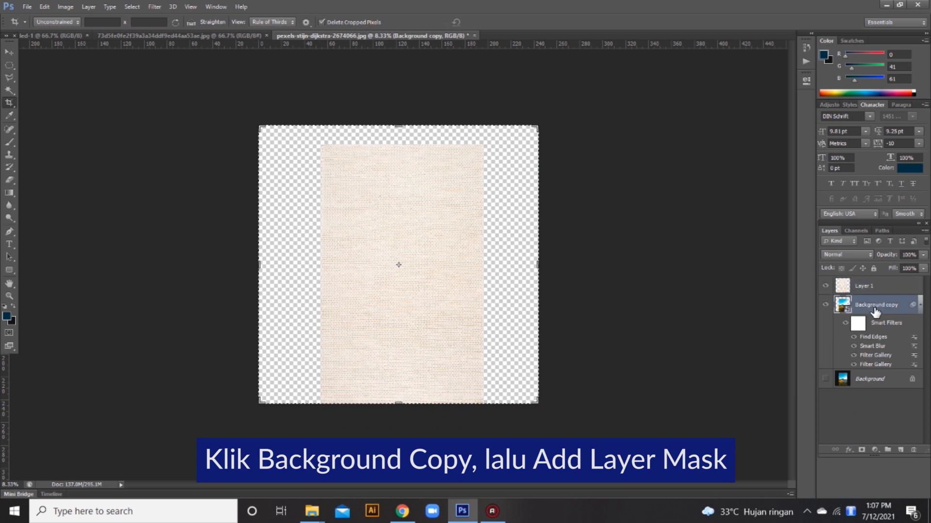
click(862, 451)
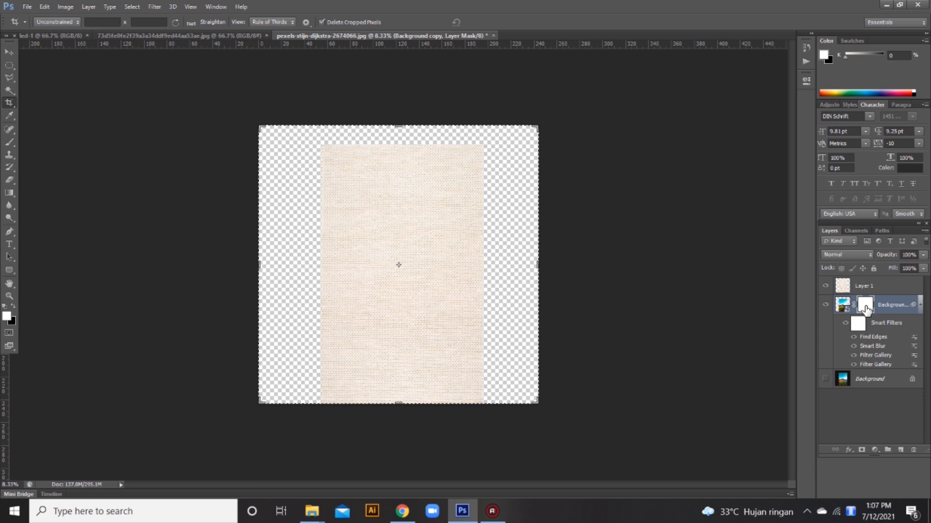
right_click(865, 307)
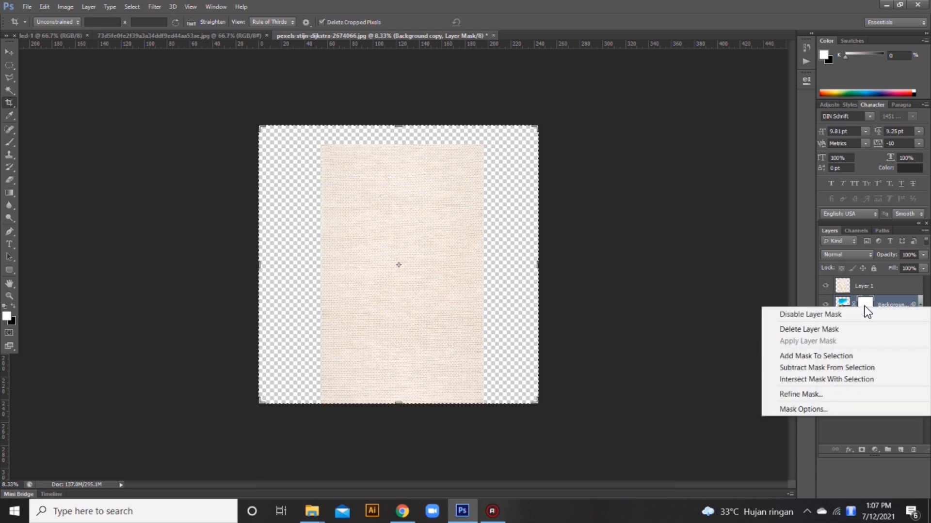
click(864, 306)
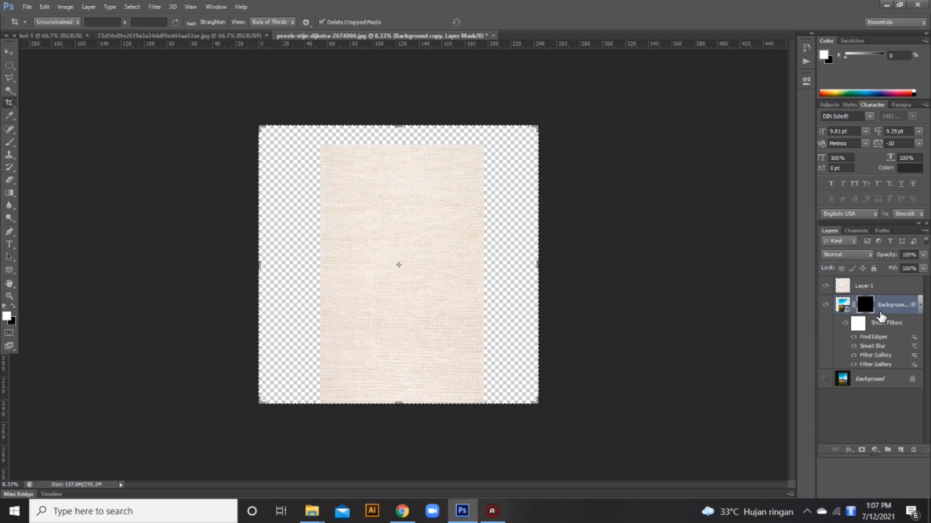
Set the blending mode of the fabric texture layer, Layer 1, to Multiply.
click(871, 288)
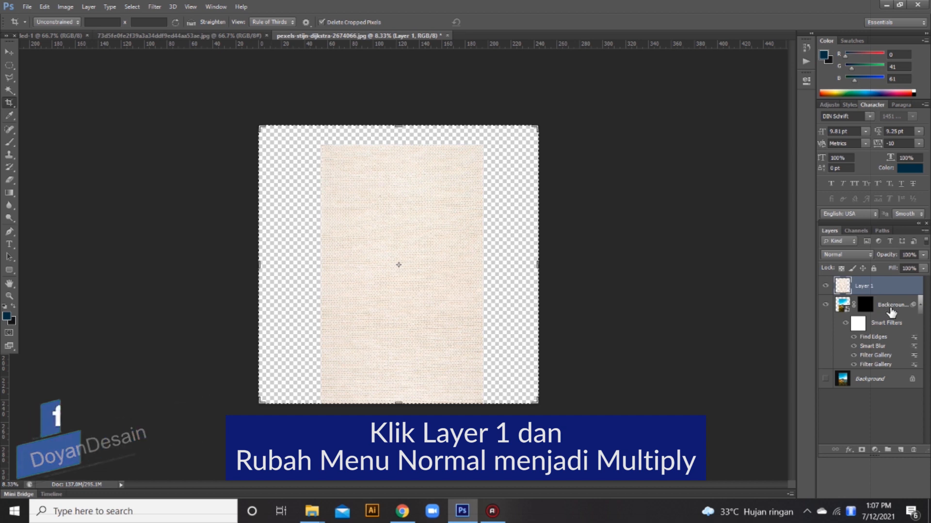
click(882, 309)
click(866, 286)
click(858, 255)
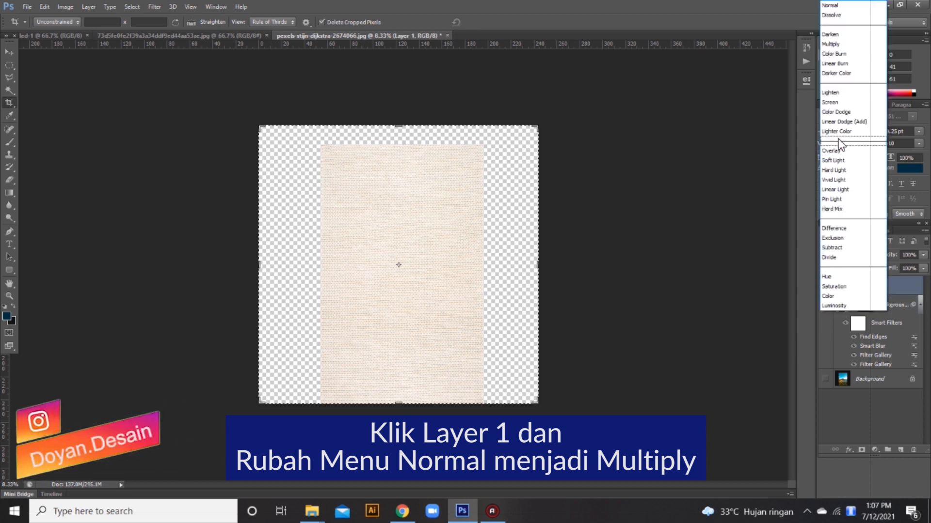
click(836, 44)
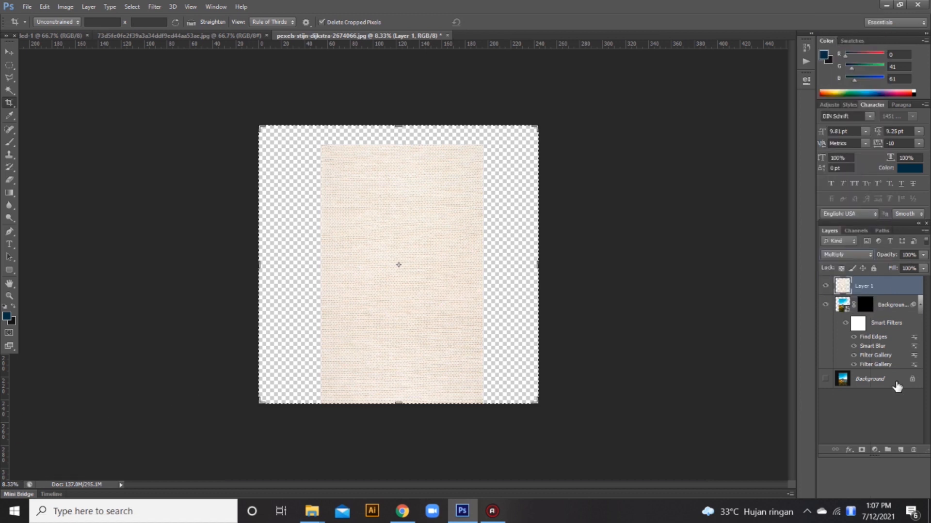
Add a new layer directly above Background, reset the foreground and background colors to default, and fill the layer with white.
click(876, 380)
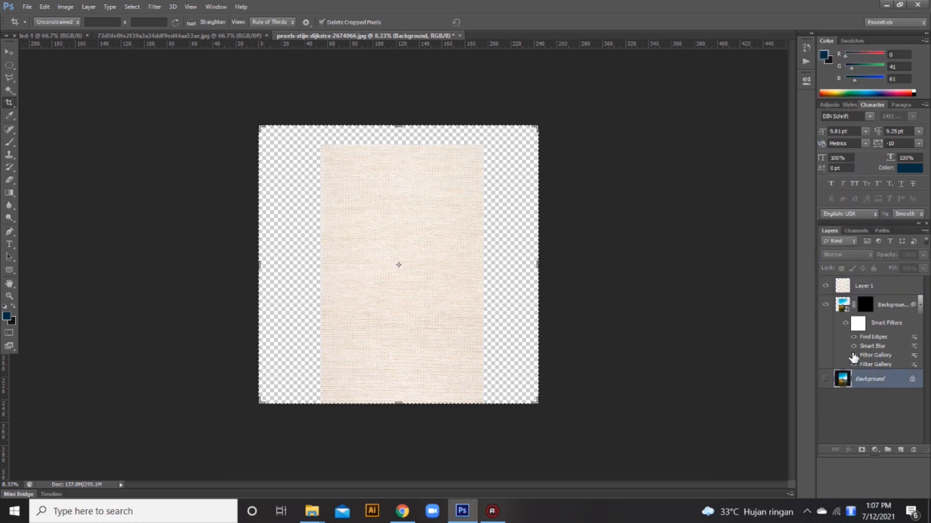
key(ctrl+shift+n)
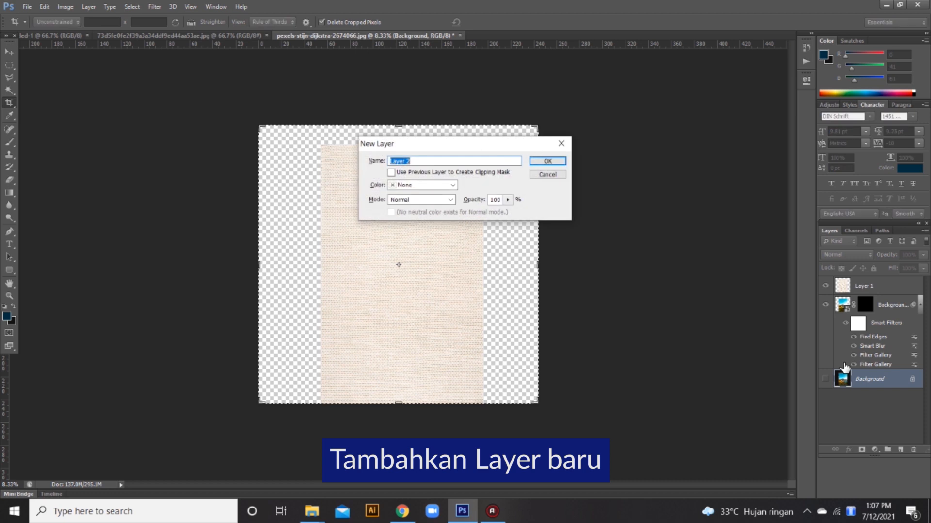
key(Return)
click(4, 307)
key(ctrl+BackSpace)
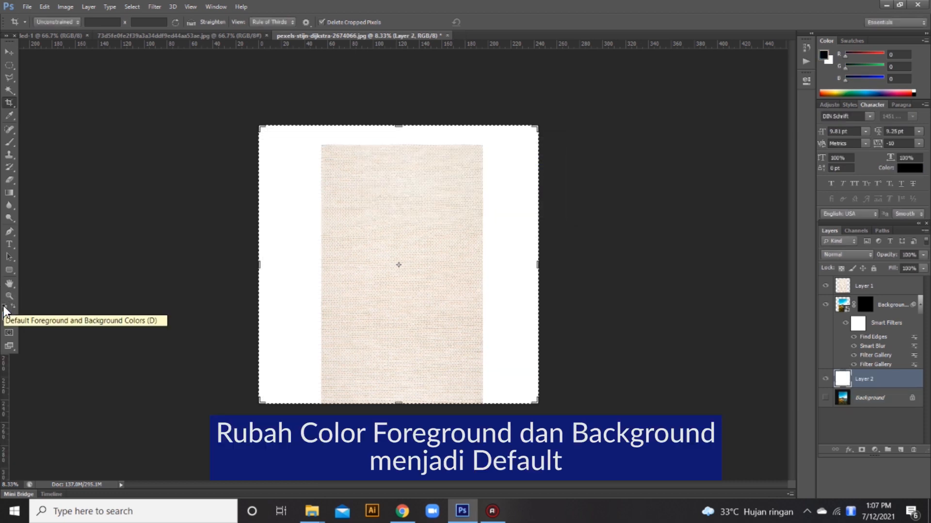
Align the fabric texture with the canvas's upper-left corner, scale it to about 107.5%, and place a duplicate beside it to cover the rest.
click(843, 284)
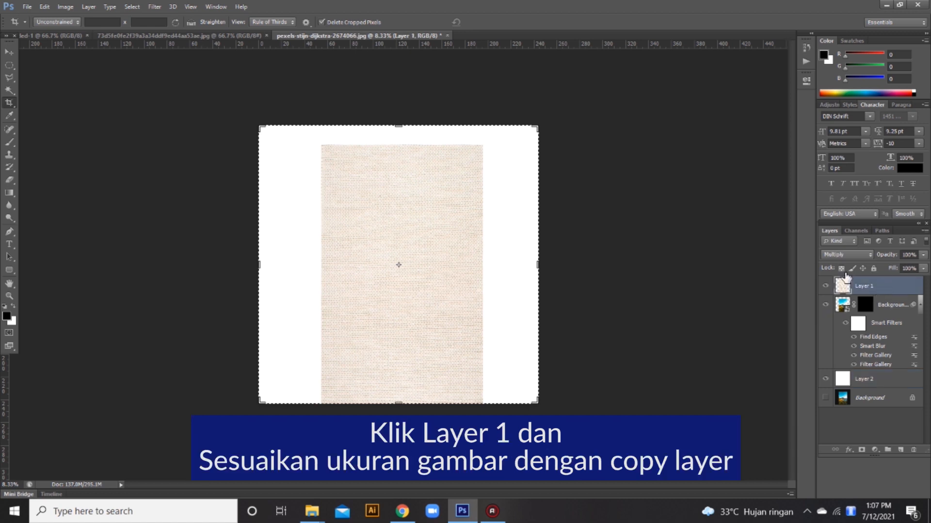
click(11, 53)
drag(360, 198, 296, 176)
key(ctrl+t)
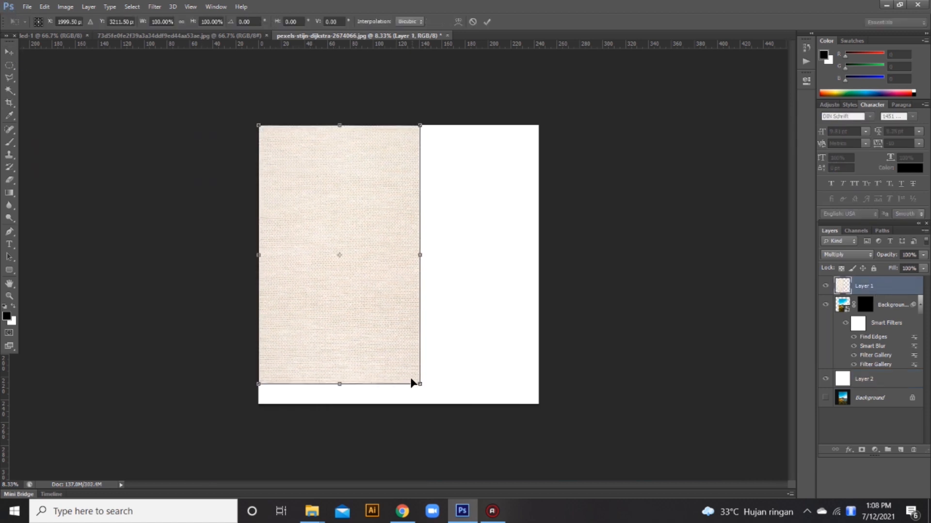
drag(426, 392, 437, 410)
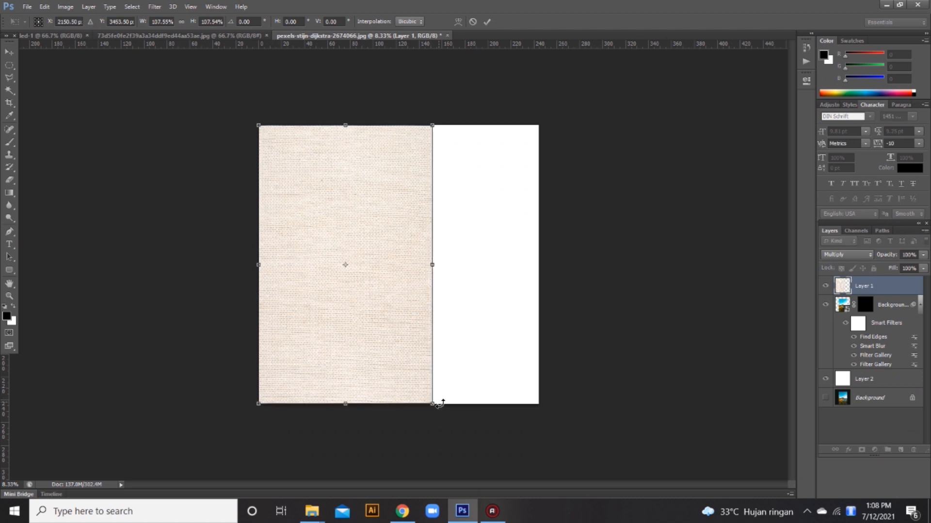
key(Return)
drag(414, 376, 582, 374)
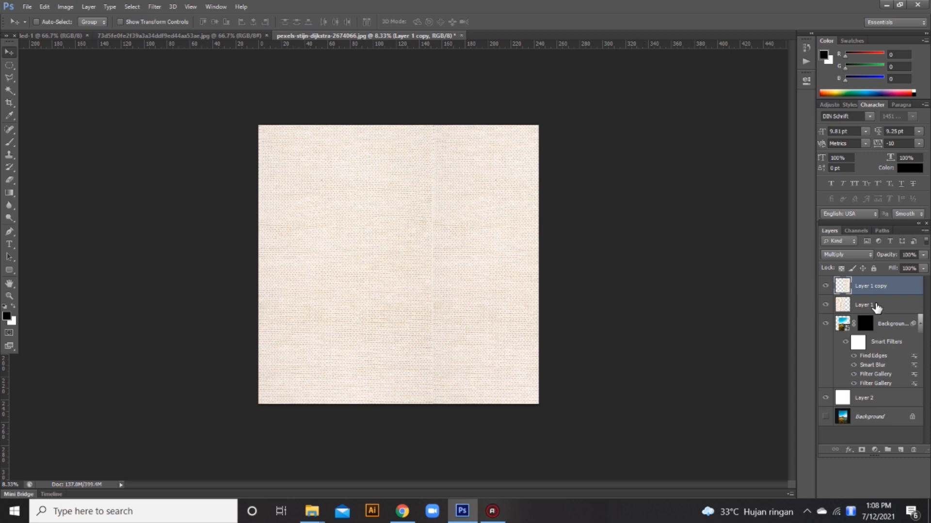
Paint a first white dab near the center of the Background copy layer mask, using the Brush tool with the 482 px textured tip.
click(877, 307)
click(889, 329)
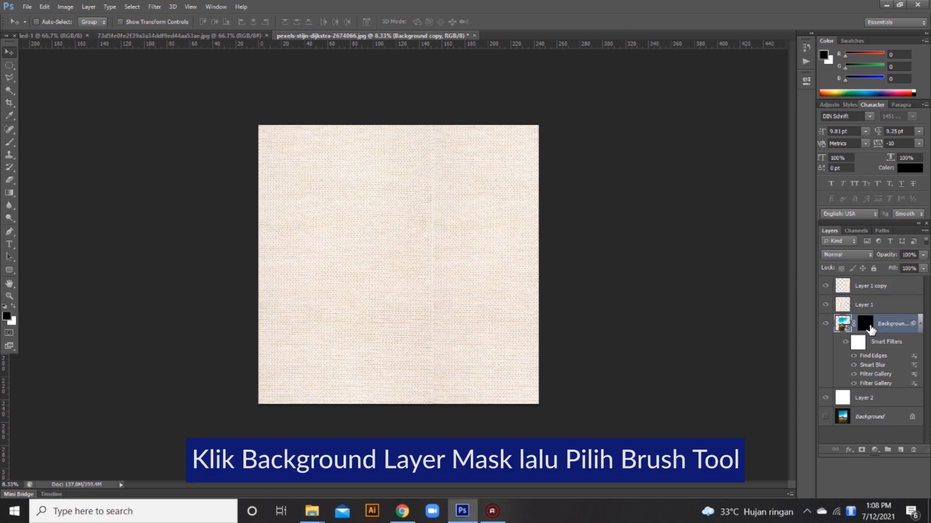
click(870, 329)
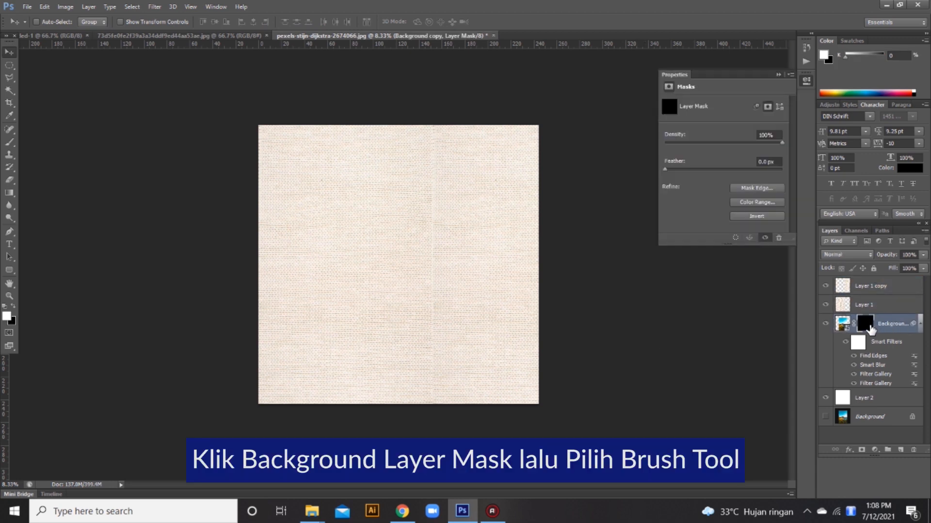
click(778, 75)
click(9, 143)
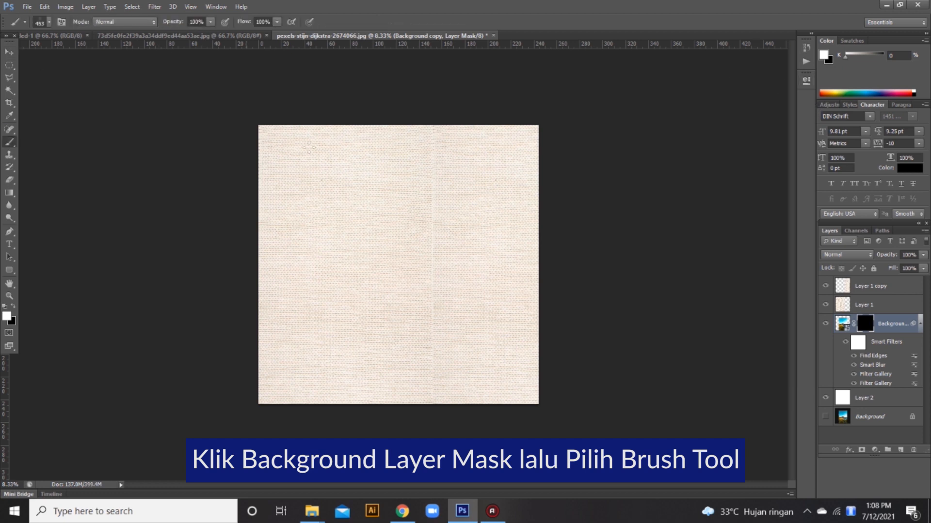
right_click(397, 230)
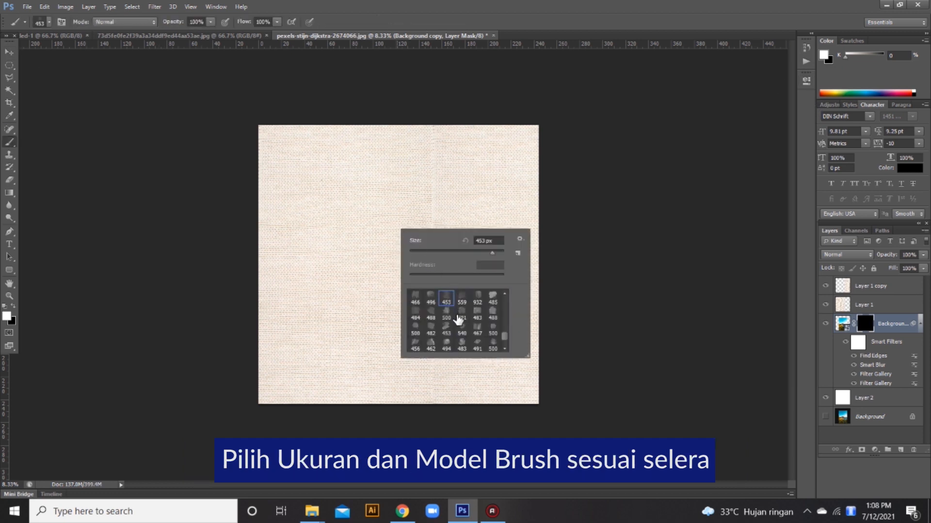
click(430, 330)
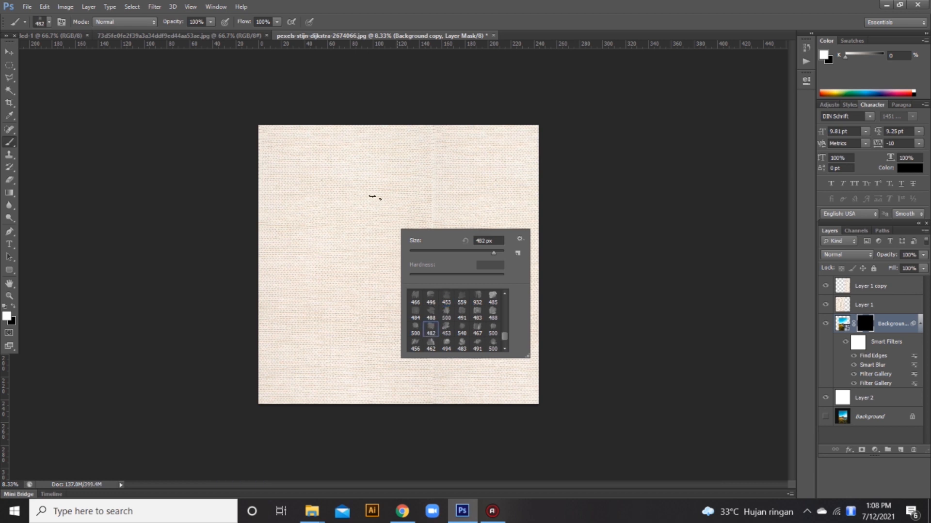
click(378, 234)
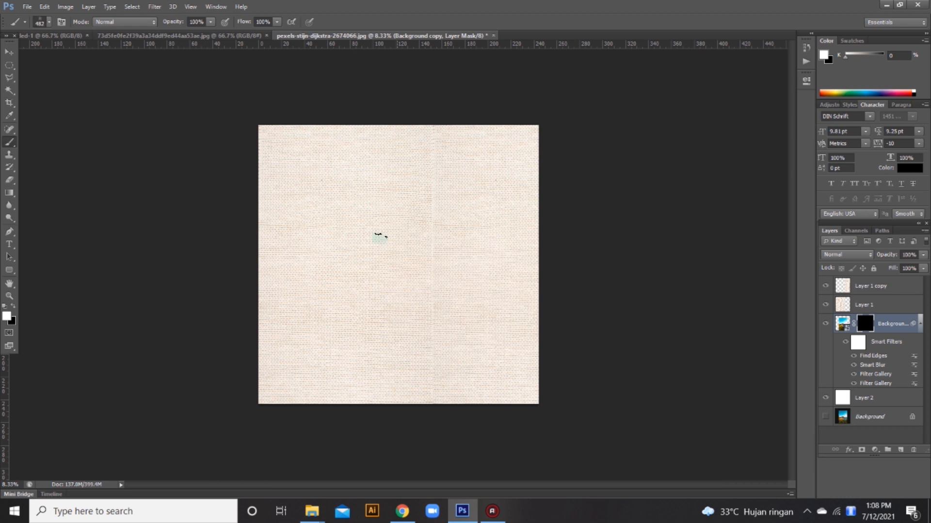
Reveal the sky and mountain by painting the mask with the 467 px tip, enlarged and at 68% opacity.
right_click(406, 245)
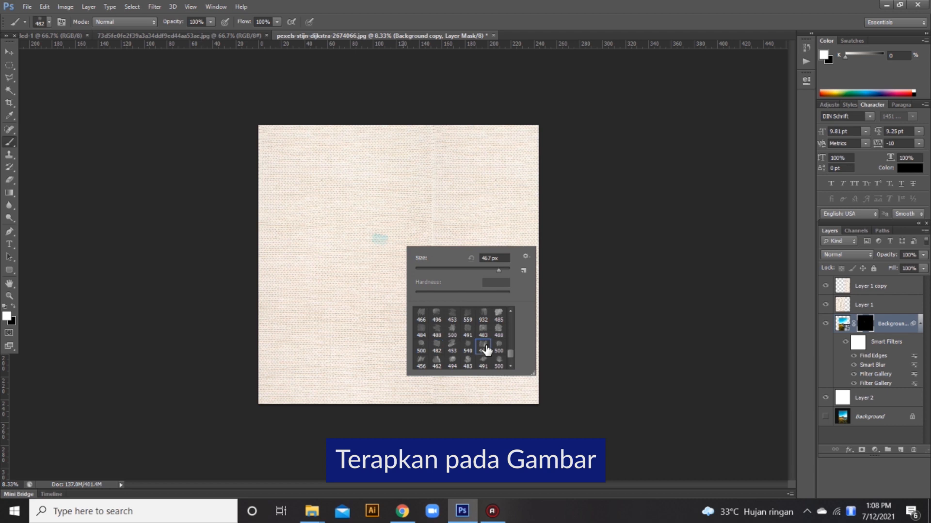
drag(504, 271, 503, 271)
click(212, 23)
drag(212, 33, 199, 33)
click(410, 245)
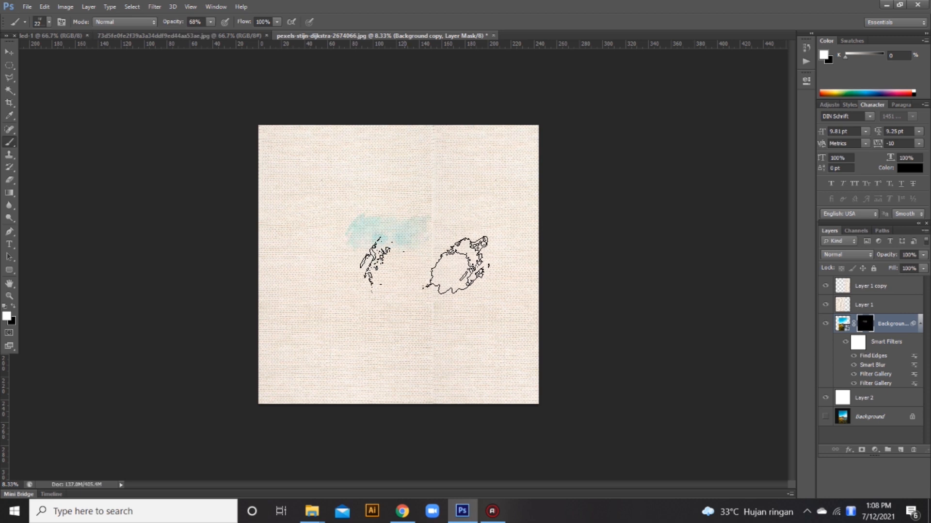
click(424, 272)
click(430, 305)
click(429, 312)
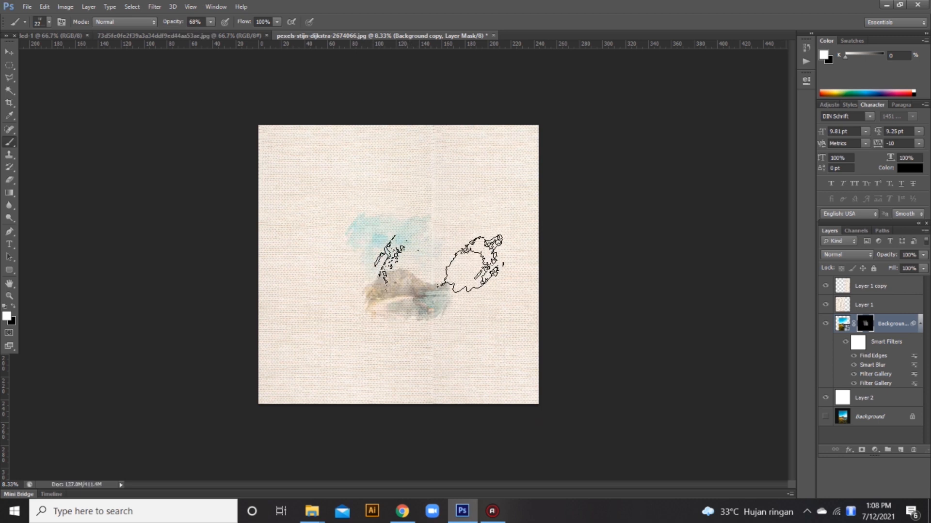
Paint over the beach and shoreline on the mask with the 485 px brush tip at a size of 1521 px.
right_click(513, 325)
click(519, 329)
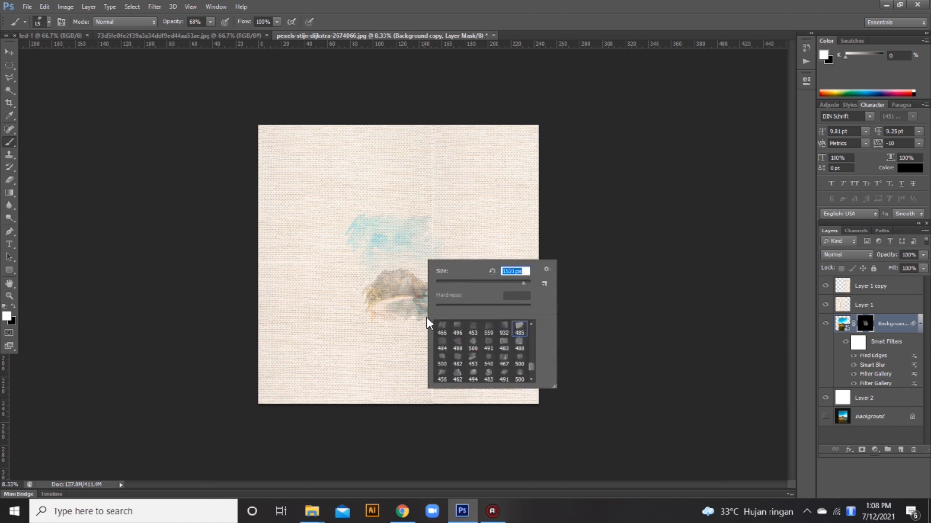
click(409, 329)
click(414, 309)
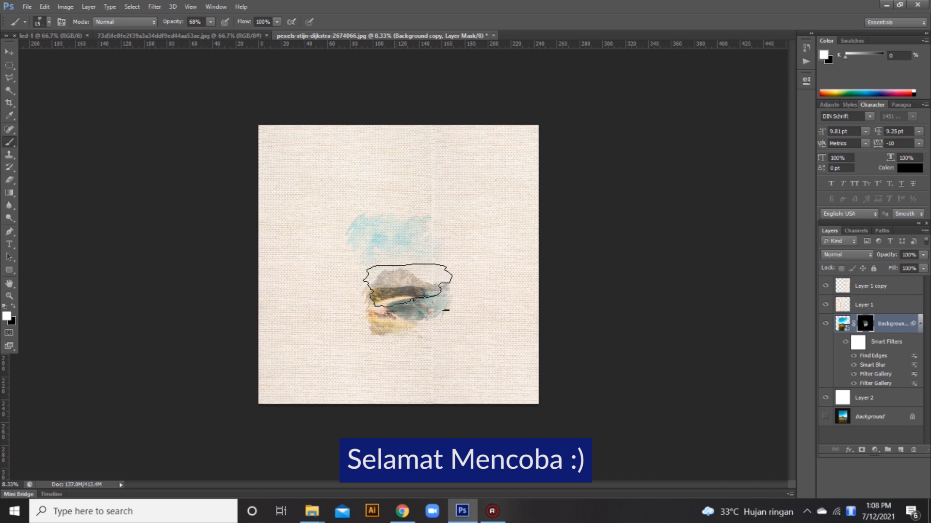
Dab the grass just below the beach on the mask with the 488 px brush tip.
right_click(430, 260)
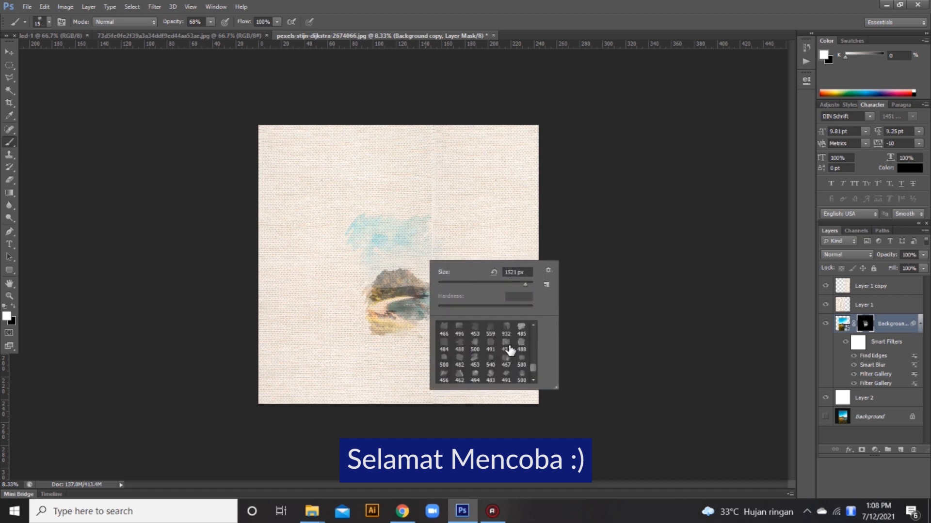
click(522, 346)
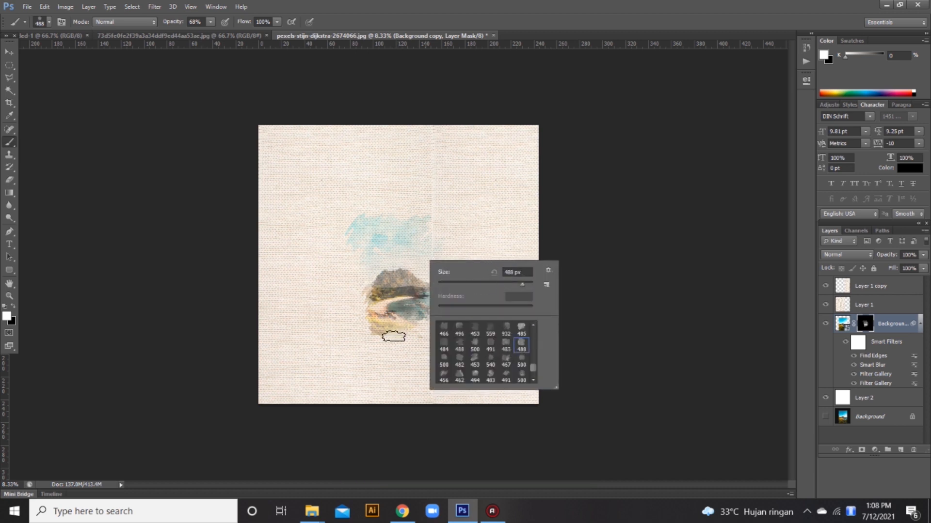
click(408, 329)
Enlarge the brush and paint broad strokes on the mask to reveal more of the hillside, grass and water around the beach.
right_click(438, 307)
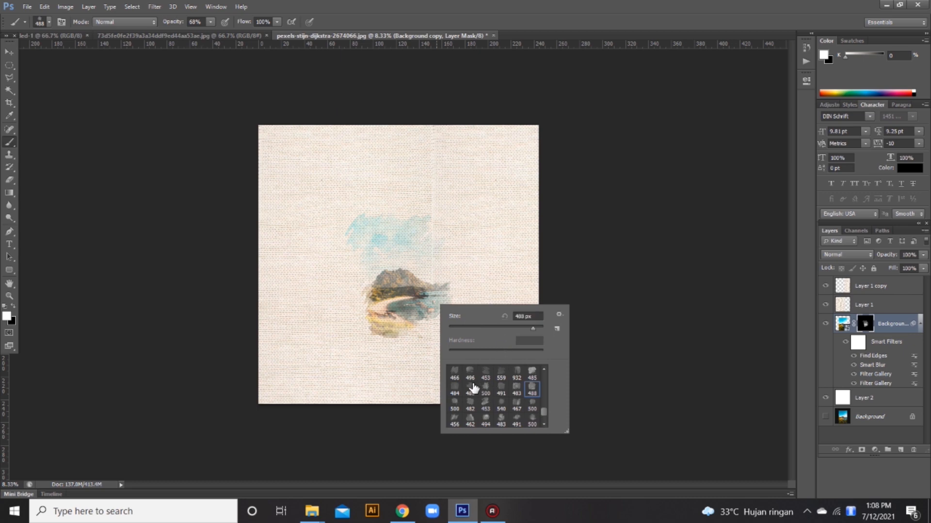
click(533, 330)
click(369, 309)
click(369, 310)
key(ctrl+plus)
scroll(424, 233, down, 5)
click(342, 291)
click(357, 318)
click(355, 298)
click(355, 310)
click(407, 284)
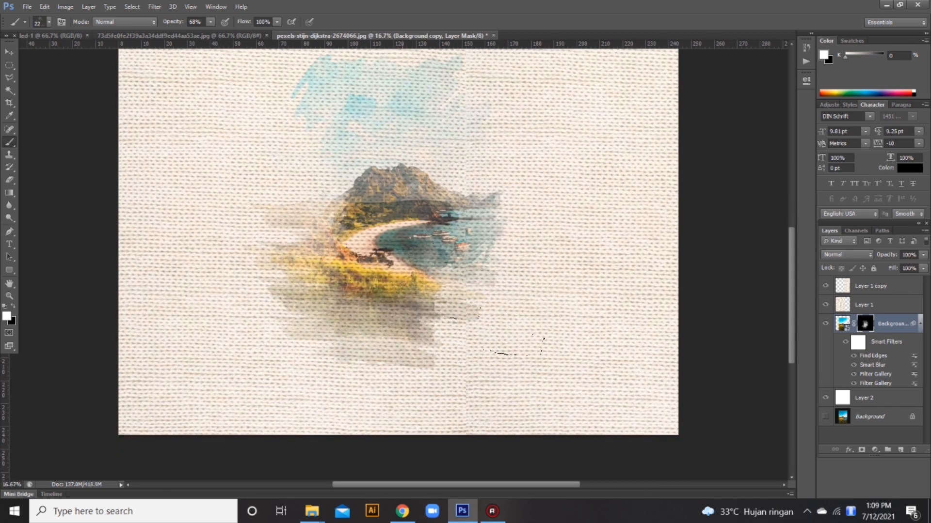
Switch to a different enlarged brush tip and paint the mask to reveal more grass at the lower edge beside the water.
right_click(439, 170)
double_click(469, 243)
right_click(575, 221)
click(681, 222)
click(480, 291)
click(452, 310)
Paint white on the mask to widen the visible sky on both sides and extend the bay water outward.
click(484, 170)
click(327, 167)
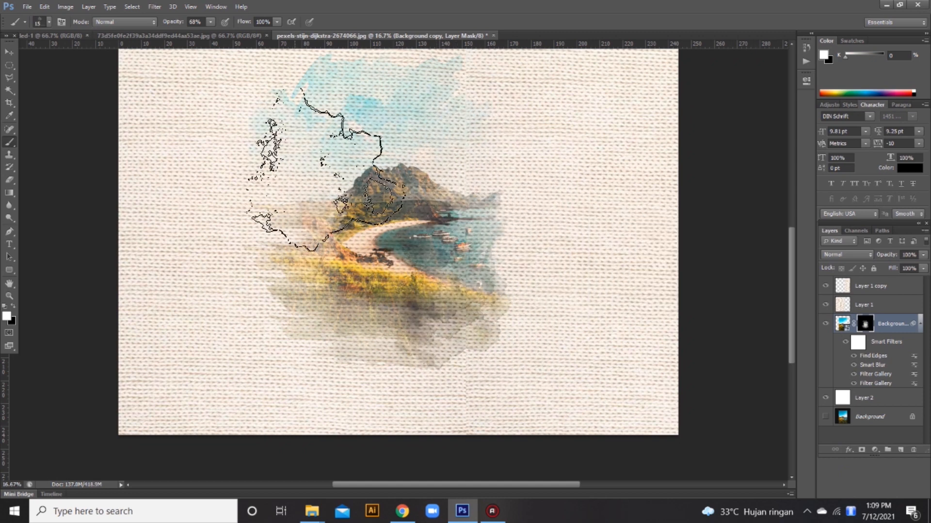
click(415, 125)
click(519, 228)
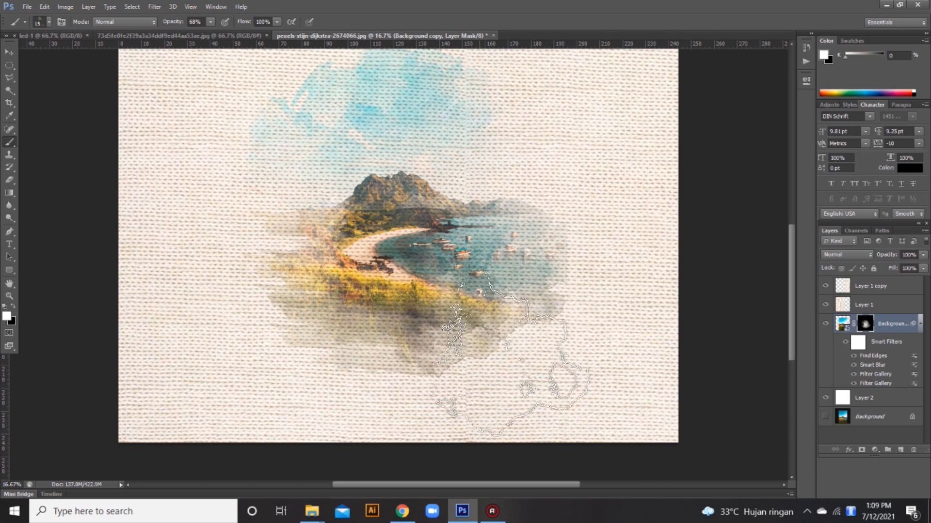
Enlarge the 491 px brush tip and paint the mask to reveal the lower grass, the hillside and more of the bay.
click(448, 363)
right_click(527, 291)
click(625, 313)
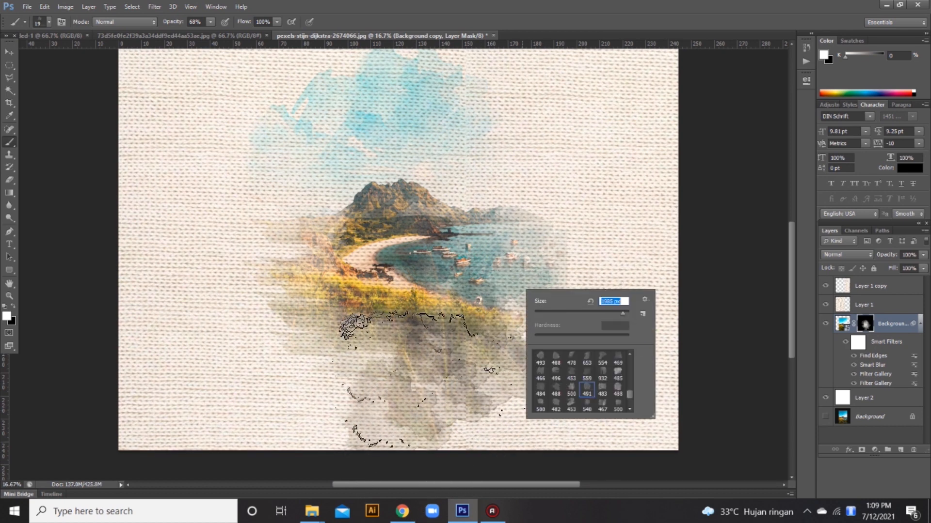
click(380, 366)
click(413, 405)
click(339, 289)
click(478, 272)
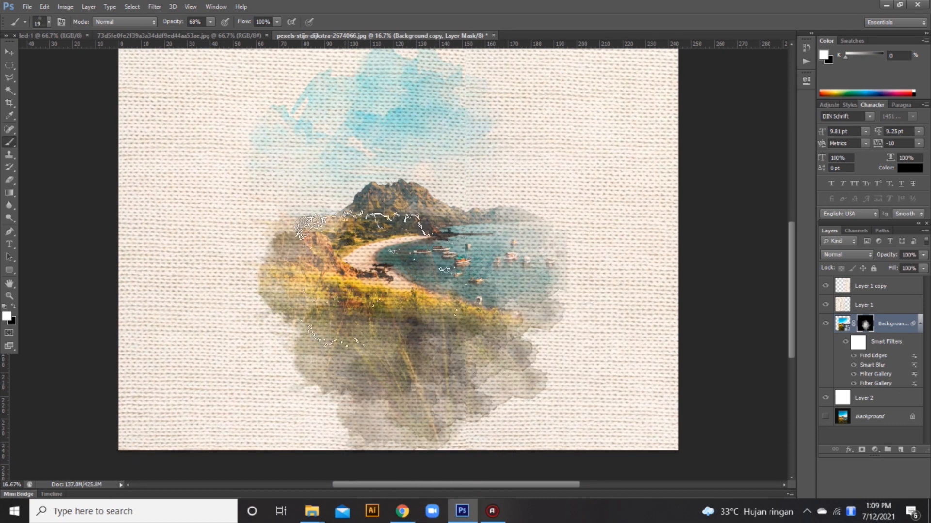
Paint the mask along the bottom of the landscape to extend the grass downward and toward both sides.
scroll(357, 378, up, 2)
scroll(356, 378, down, 3)
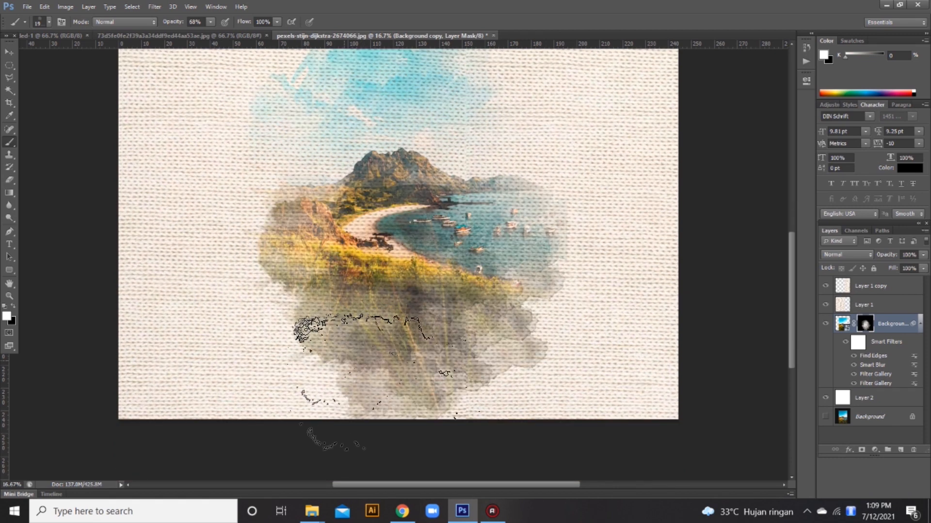
right_click(564, 275)
click(687, 214)
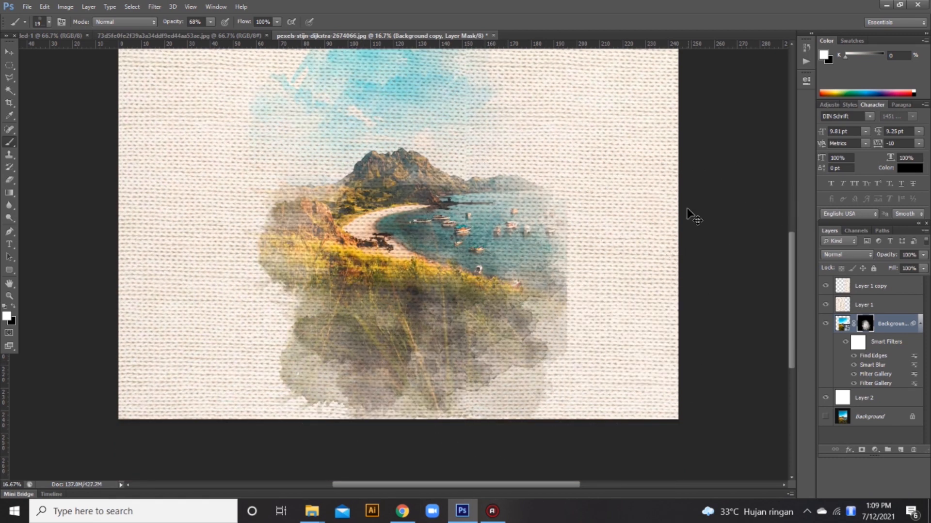
Pick another brush tip, adjust its size and brush over the sky, mountain and bay on the mask.
right_click(460, 215)
click(519, 328)
click(420, 129)
right_click(445, 125)
drag(538, 149, 542, 150)
click(332, 188)
click(482, 229)
click(512, 278)
Dab along the hillside and grass edge and the outer edge of the water on the mask to reveal the photo's sides.
scroll(494, 164, up, 4)
click(293, 260)
click(271, 286)
click(264, 308)
scroll(254, 301, down, 3)
click(246, 286)
click(529, 337)
click(553, 320)
click(570, 243)
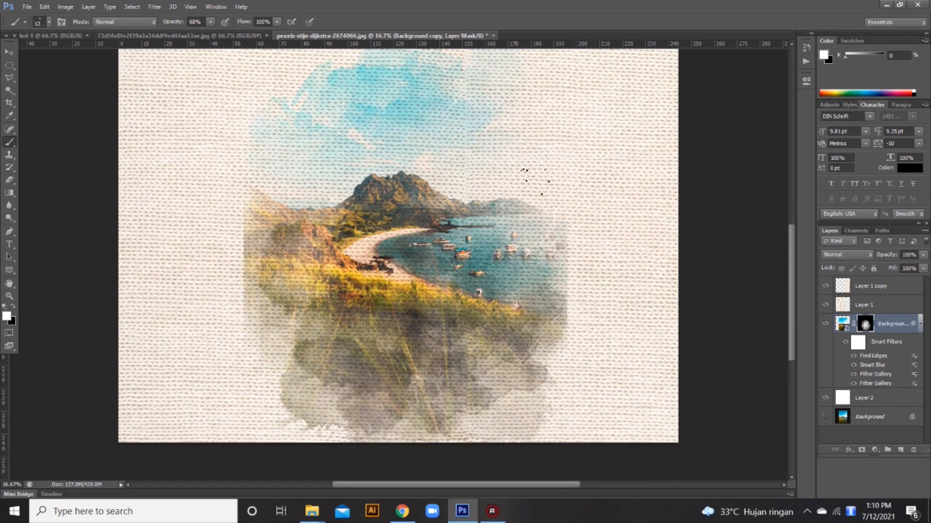
Scale the masked landscape layer up to about 121% so it fills more of the fabric canvas.
key(ctrl+minus)
key(v)
key(ctrl+t)
drag(282, 111, 236, 56)
drag(525, 474, 537, 489)
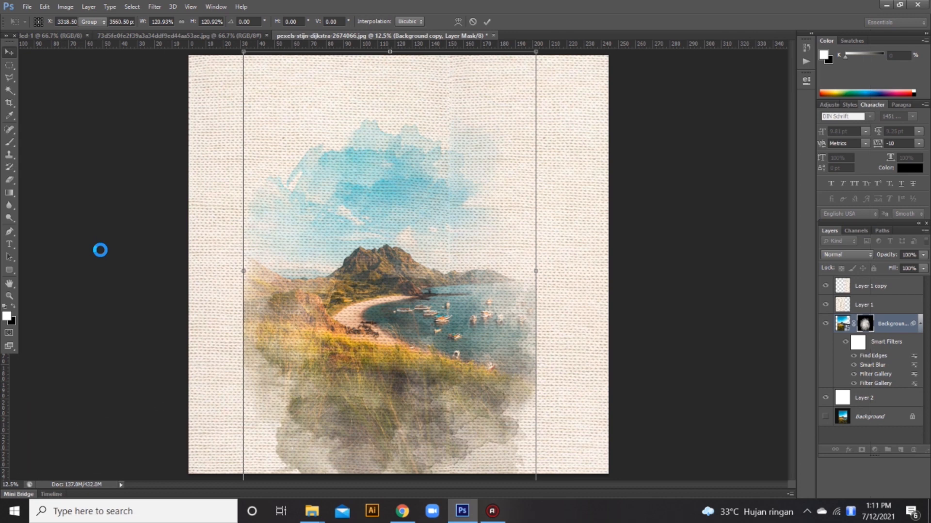
Return to the Brush tool, target the landscape layer's mask and dab white over the top of the sky.
key(b)
right_click(409, 195)
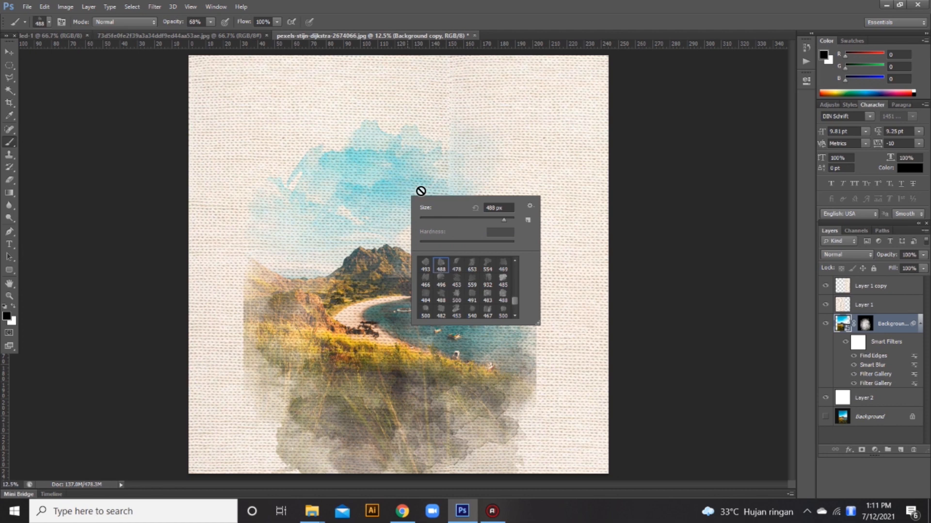
key(Return)
click(896, 304)
click(894, 329)
click(412, 121)
click(398, 100)
Enlarge the 488 px brush tip and paint the mask to strengthen and extend the upper sky.
right_click(545, 207)
click(644, 208)
key(Return)
click(385, 143)
click(344, 160)
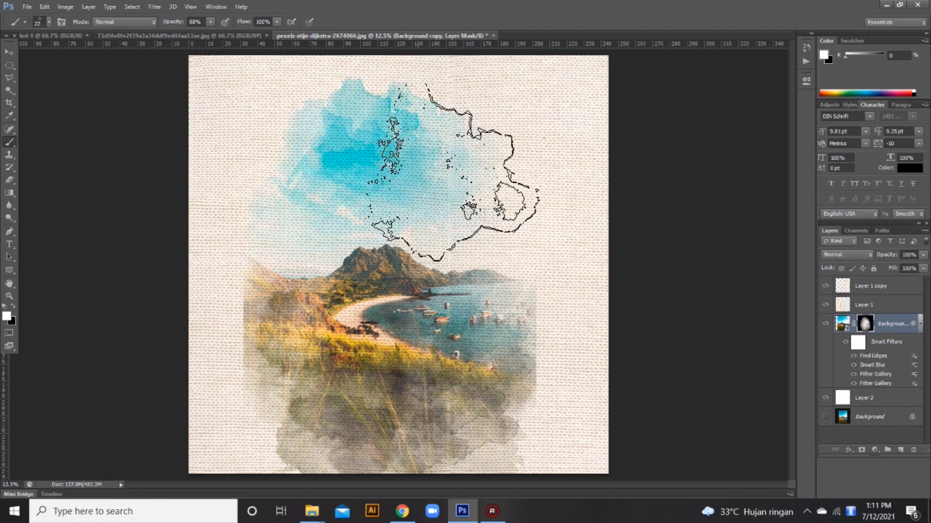
click(466, 152)
Choose another brush tip and dab the sky's upper portion on the mask to intensify the blue.
right_click(447, 207)
click(468, 293)
click(442, 98)
click(372, 138)
Change the brush tip and paint the mask over the shoreline, hillside and grass to bring out their detail.
right_click(437, 186)
click(405, 281)
click(300, 323)
click(294, 293)
click(416, 367)
click(405, 400)
Adjust the brush and paint the mask across the lower foreground grass and the beach to make them more opaque.
right_click(505, 383)
click(604, 464)
scroll(592, 441, down, 2)
click(544, 464)
click(330, 407)
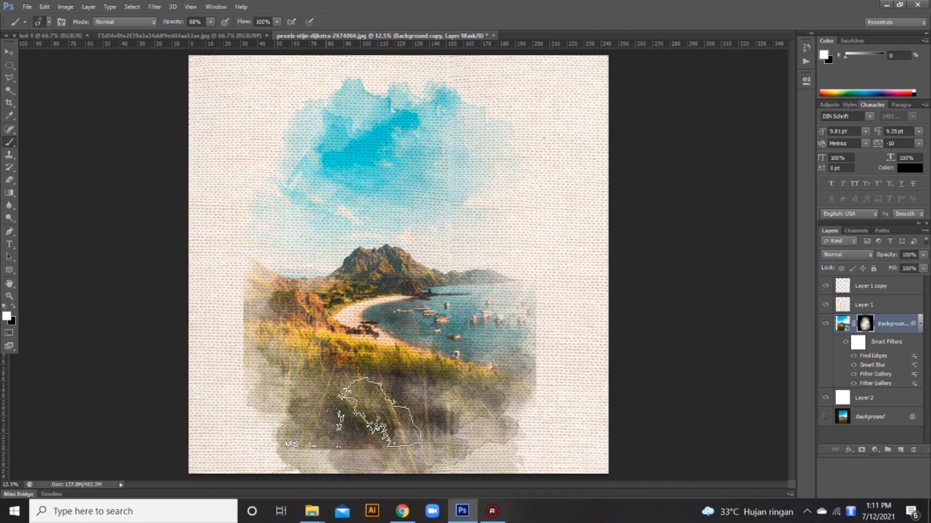
click(354, 452)
click(475, 426)
click(357, 357)
click(424, 329)
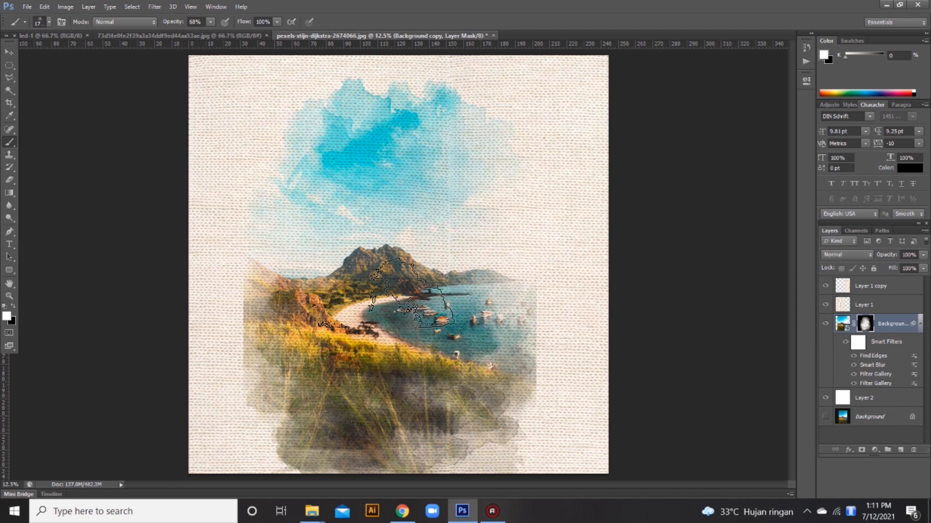
Extend the blue sky on the mask up to the canvas's top edge and out over its left side.
click(402, 116)
click(467, 93)
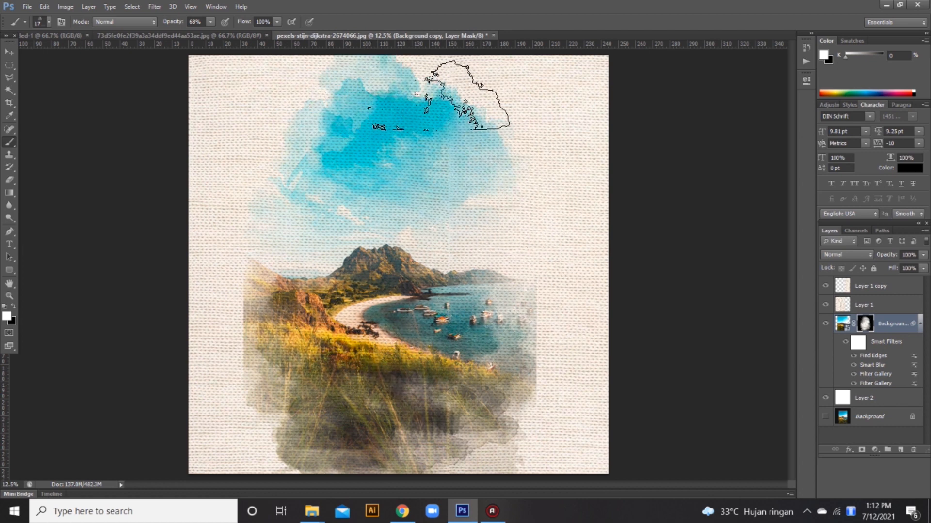
click(308, 102)
click(322, 125)
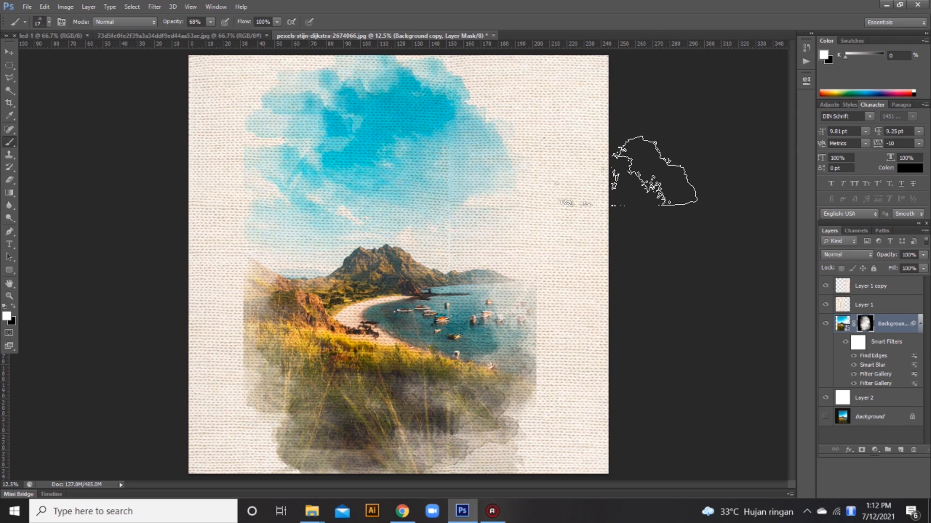
Vary the brush tip and size and paint the mask to deepen the blue and fill the sky's upper right area.
right_click(491, 196)
click(573, 252)
drag(571, 203, 577, 203)
mouse_move(330, 91)
mouse_down()
mouse_move(335, 153)
mouse_move(287, 199)
mouse_move(341, 109)
mouse_up()
right_click(489, 264)
click(512, 373)
click(581, 293)
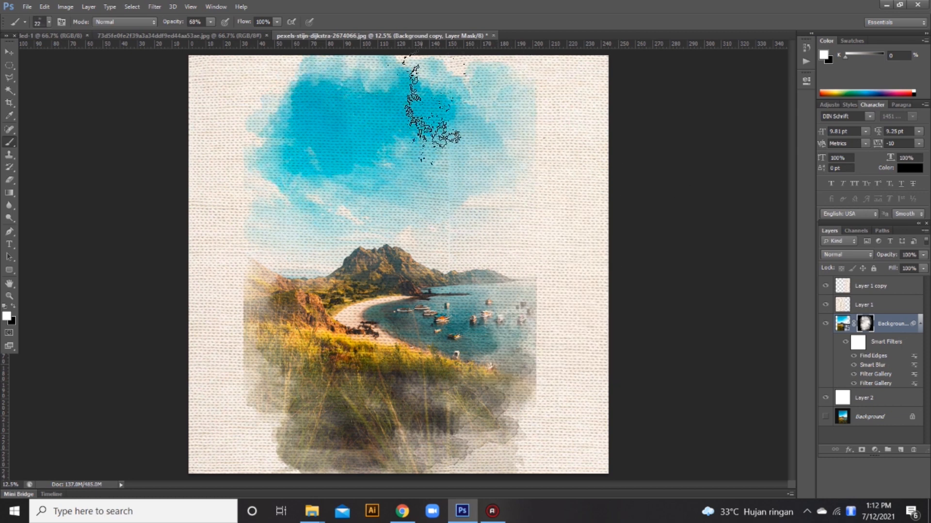
key(ctrl+minus)
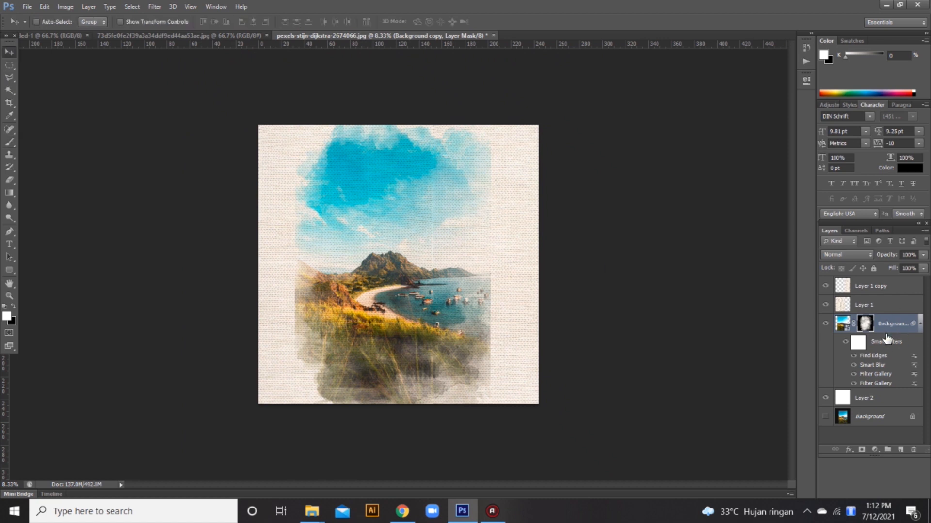
Free-transform the masked landscape layer to make it slightly narrower on the fabric.
click(10, 180)
right_click(359, 193)
click(11, 51)
key(ctrl+t)
mouse_move(492, 122)
mouse_down()
mouse_move(482, 154)
mouse_move(505, 136)
mouse_up()
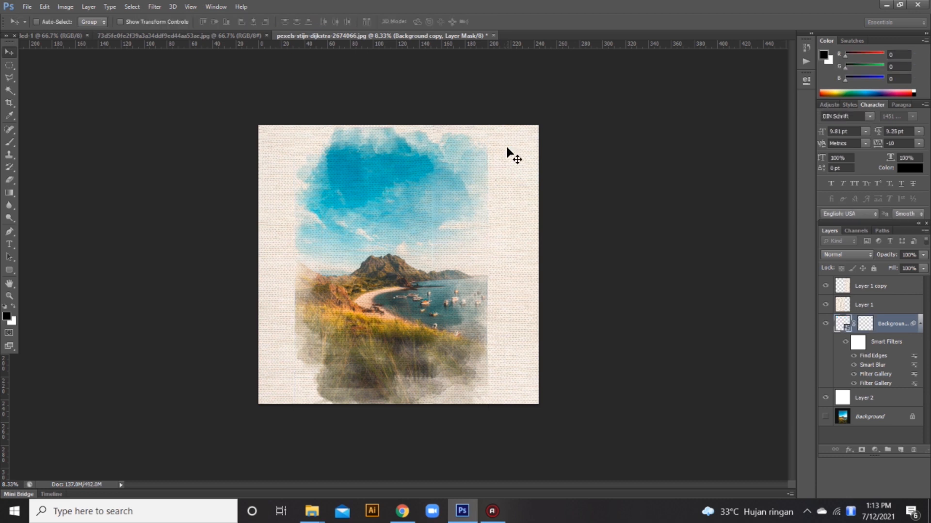
Target the layer mask again and fill in the lower-left grass with the 480 px brush tip, enlarged.
click(9, 143)
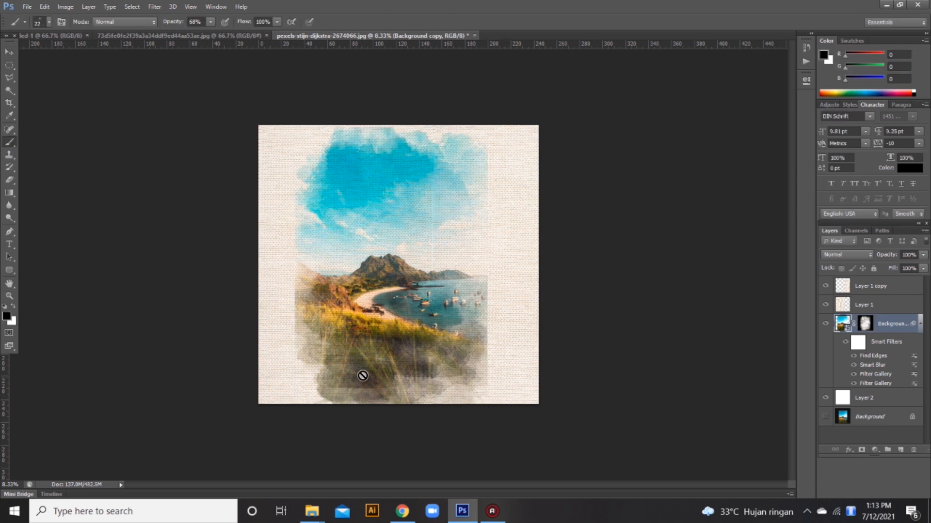
click(863, 326)
right_click(364, 324)
scroll(445, 427, down, 2)
scroll(446, 427, down, 8)
click(455, 408)
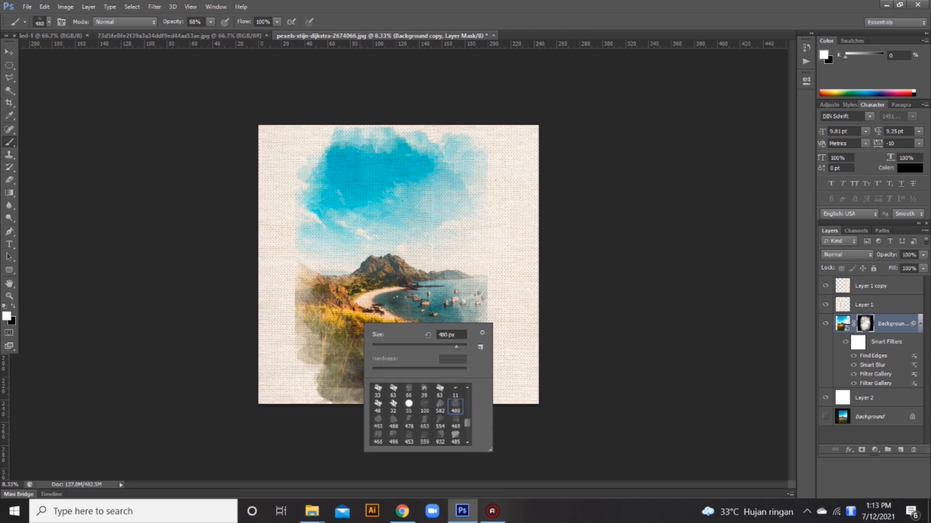
right_click(403, 226)
drag(495, 249, 497, 249)
click(338, 359)
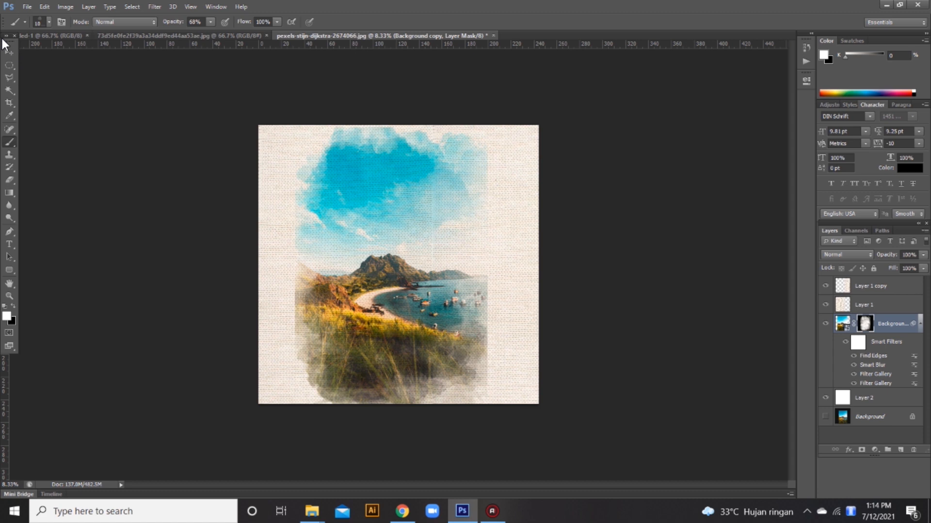
Crop the canvas on both sides to a portrait format that closely frames the painted landscape.
click(9, 103)
drag(259, 265, 281, 269)
drag(521, 267, 496, 274)
key(Return)
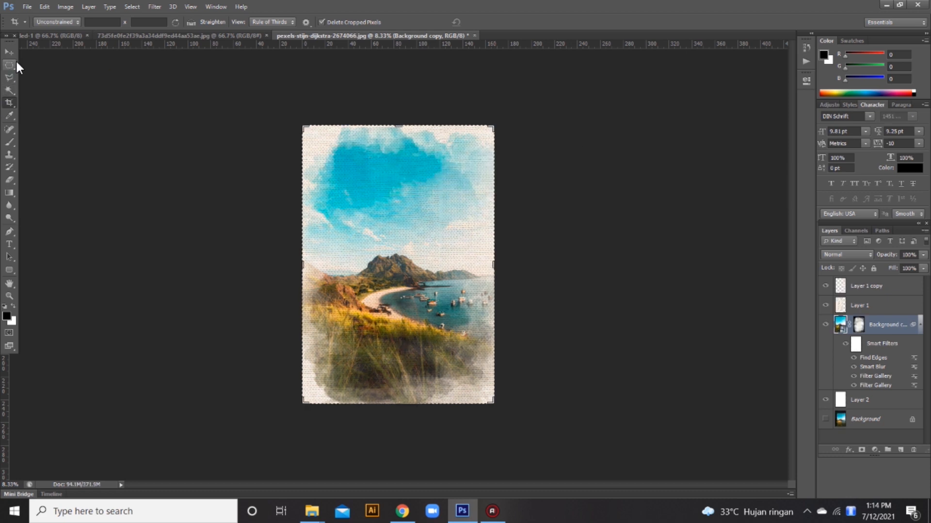
Add a new layer above the masked landscape and brush white along the bottom edge and the side of the sky.
key(b)
click(13, 306)
click(900, 450)
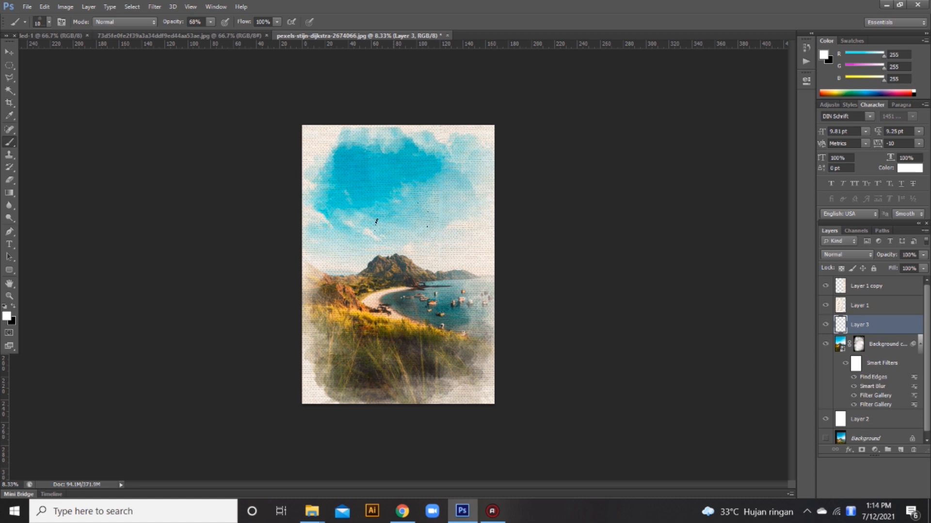
click(338, 379)
drag(306, 398, 407, 403)
click(363, 394)
click(318, 203)
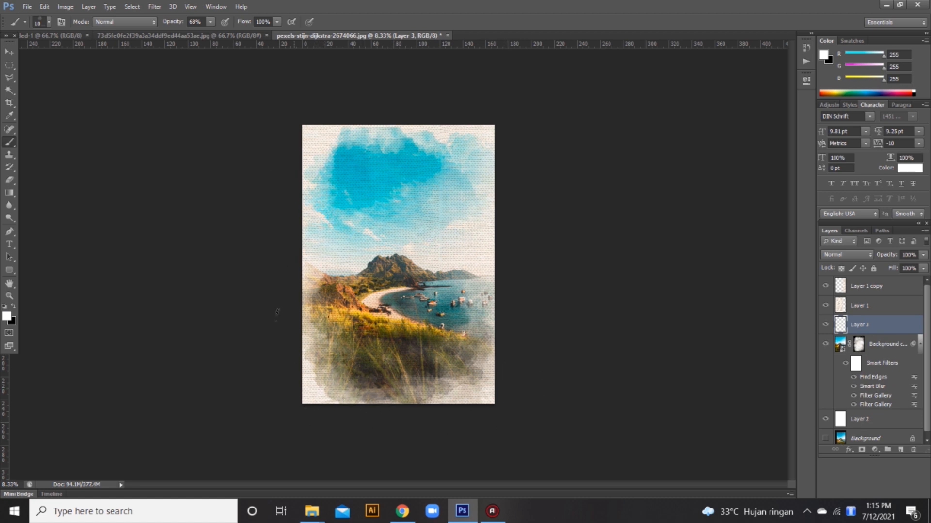
Brush more white onto the new layer at the top edge and lower grass, and select the 559 px brush tip.
click(350, 132)
mouse_move(440, 395)
mouse_down()
mouse_move(377, 397)
mouse_move(342, 368)
mouse_up()
right_click(440, 215)
click(500, 321)
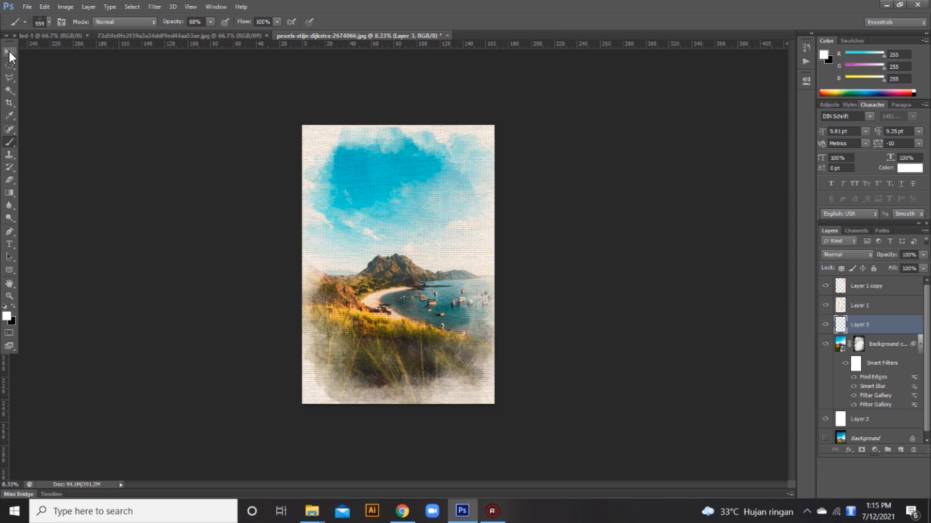
Erase excess white from the lower grass on the new layer using a resized textured eraser at 100% opacity.
click(9, 179)
right_click(405, 315)
mouse_move(420, 336)
mouse_down()
mouse_move(498, 336)
mouse_move(489, 352)
mouse_up()
click(391, 379)
right_click(389, 332)
drag(374, 386, 452, 393)
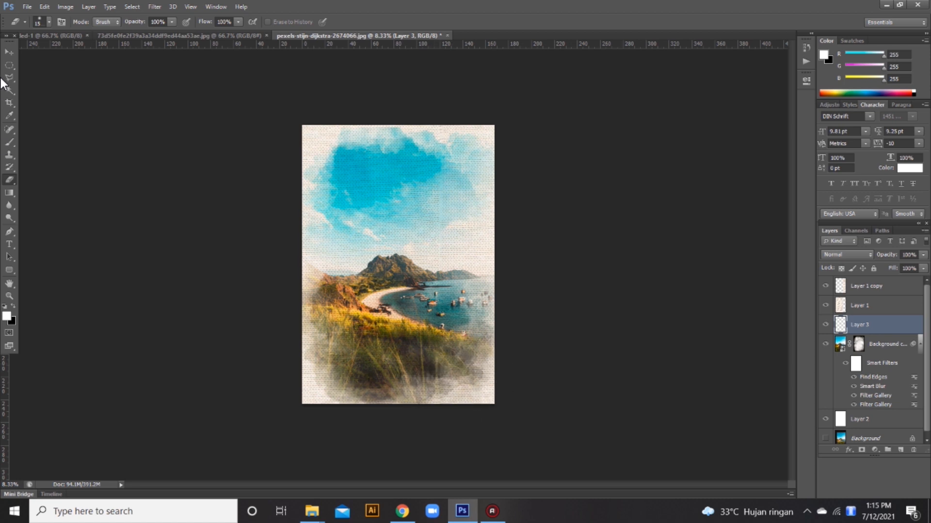
click(8, 51)
key(ctrl+plus)
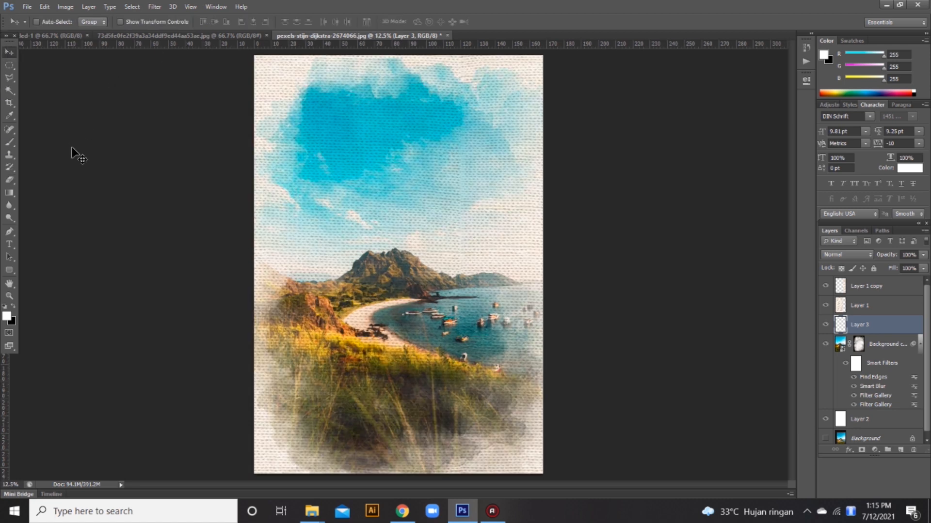